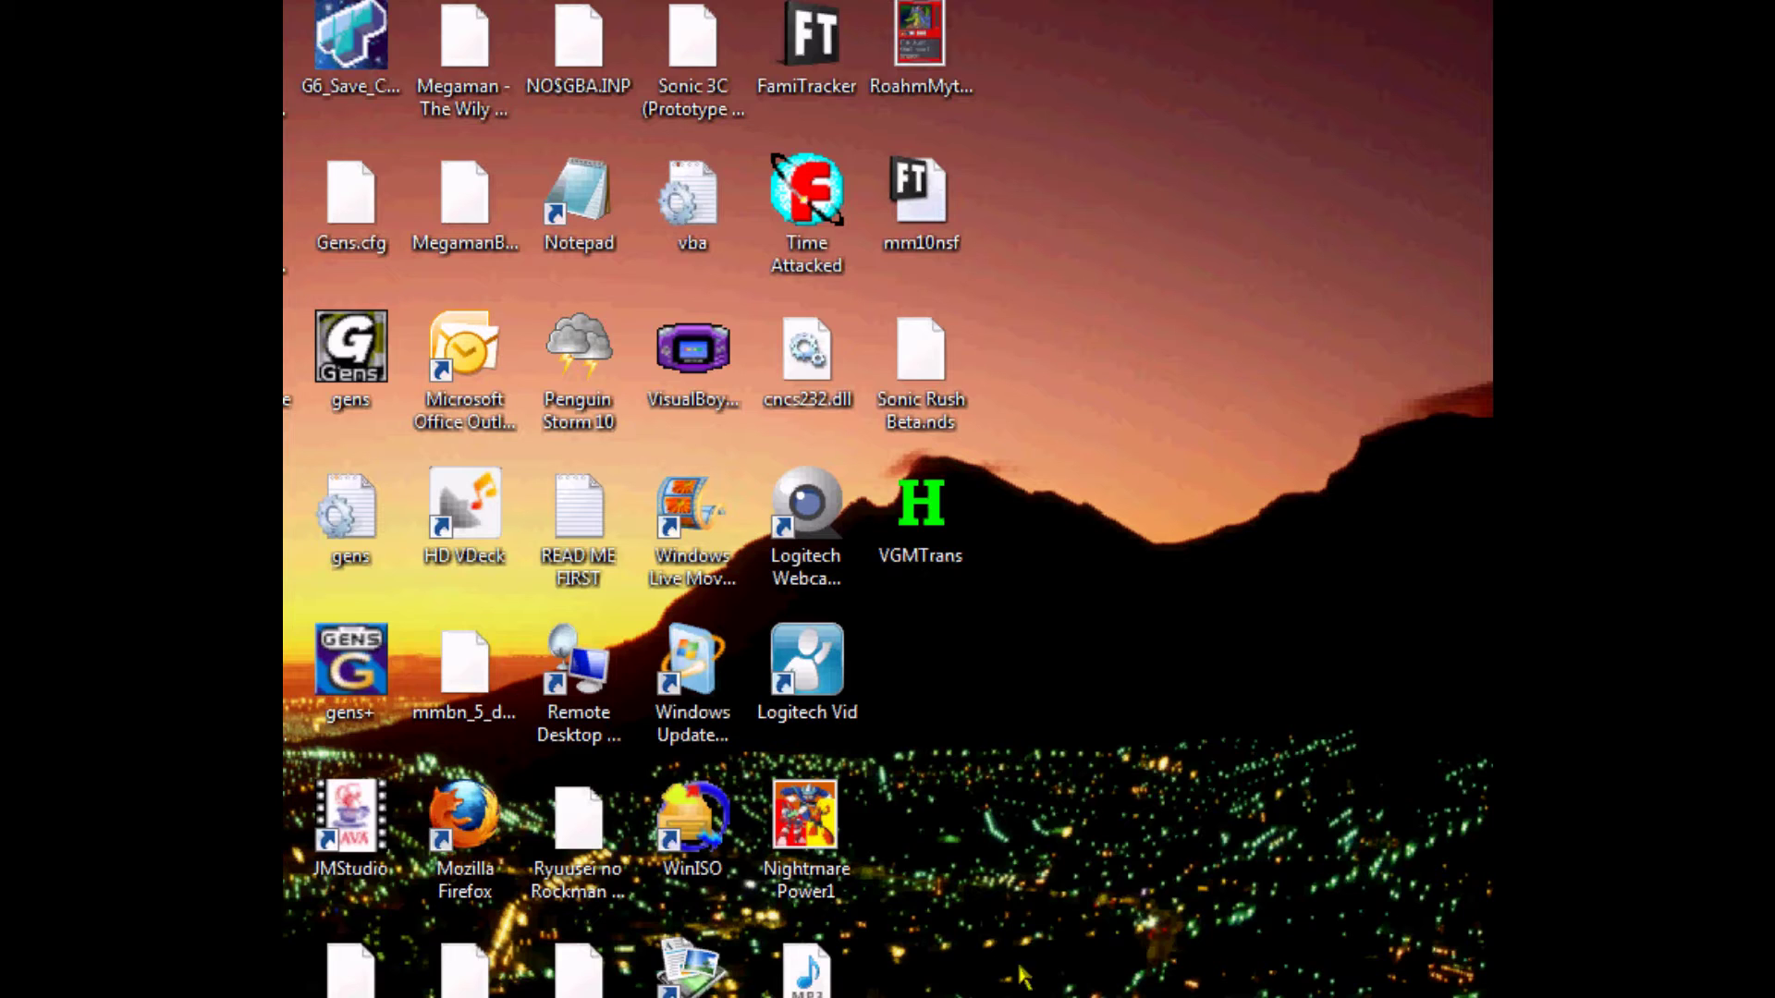
# Launch VGMTrans from its desktop shortcut.
pyautogui.click(938, 571)
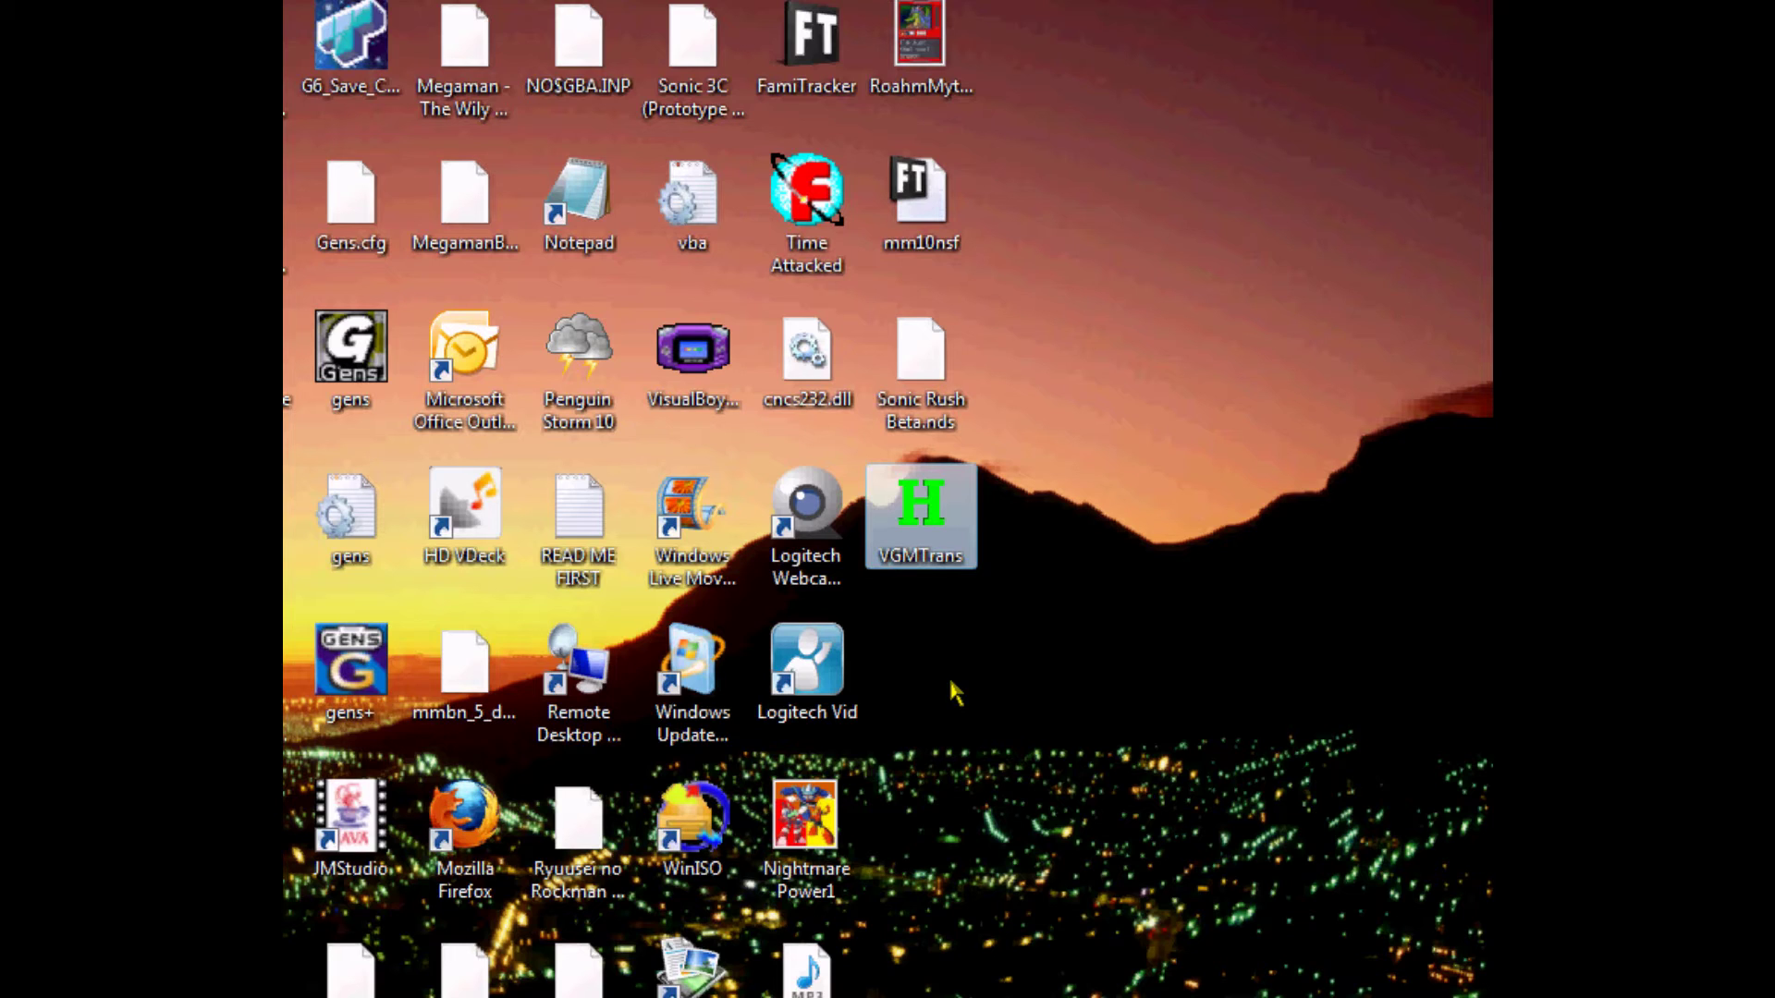
pyautogui.click(927, 525)
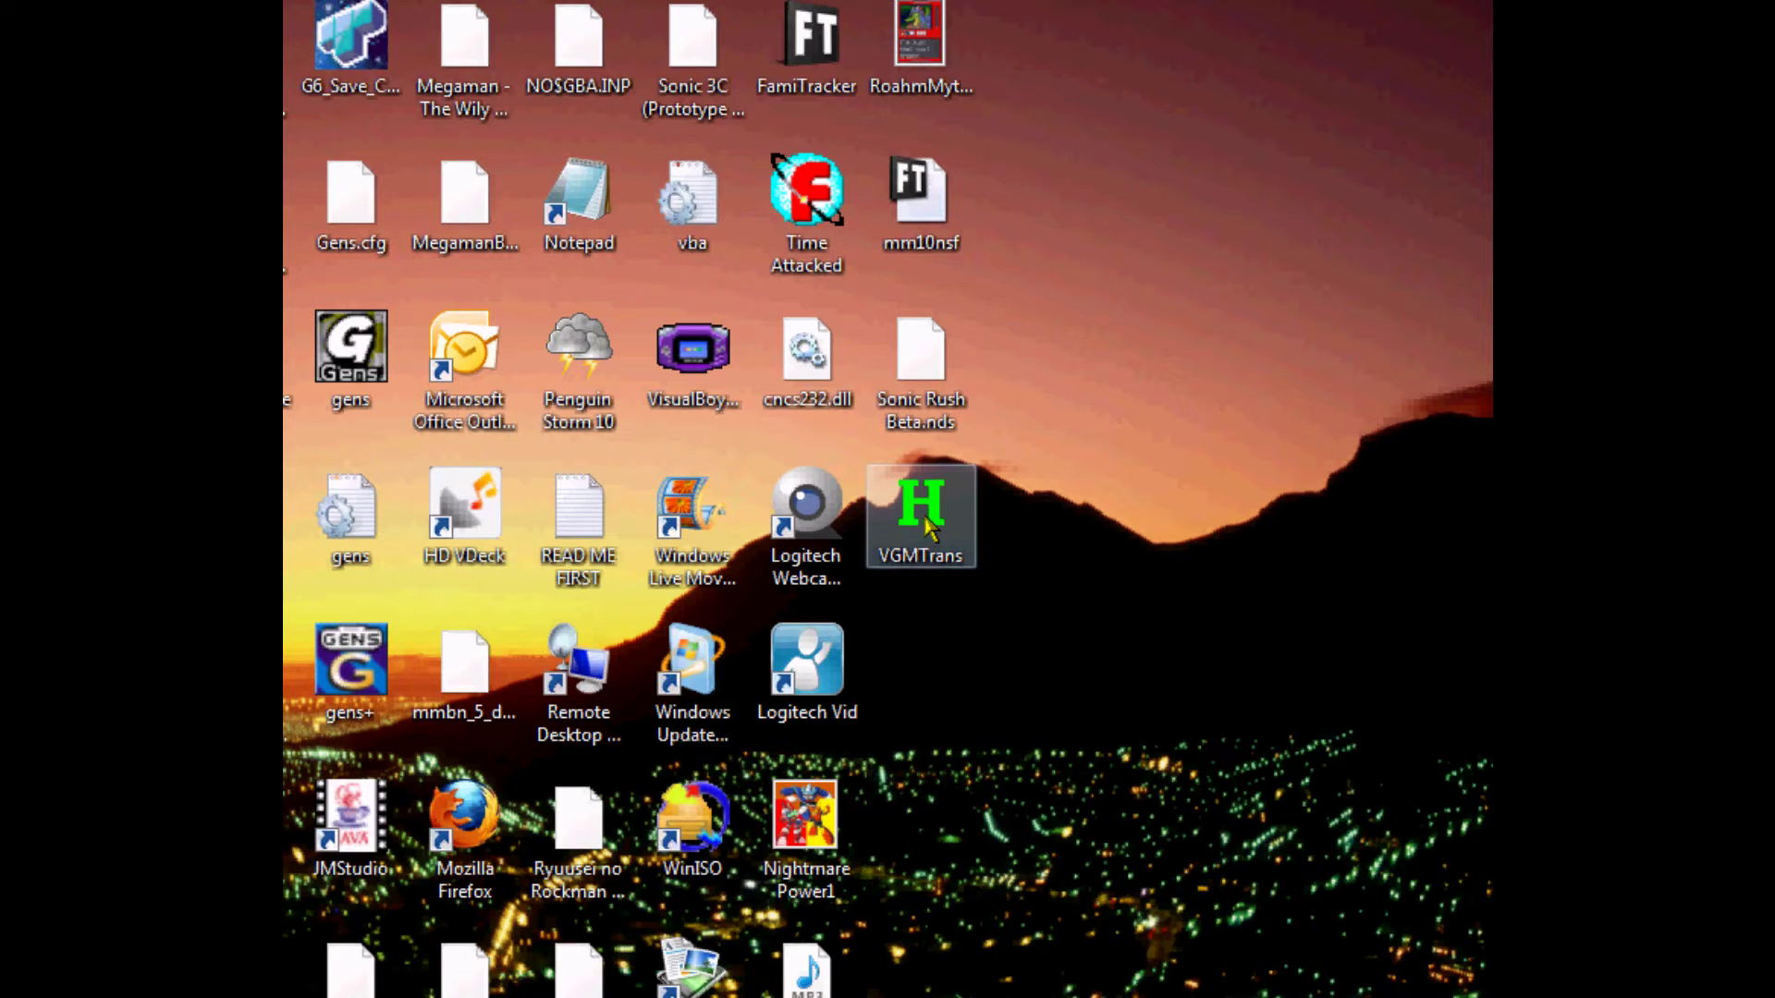
pyautogui.click(953, 615)
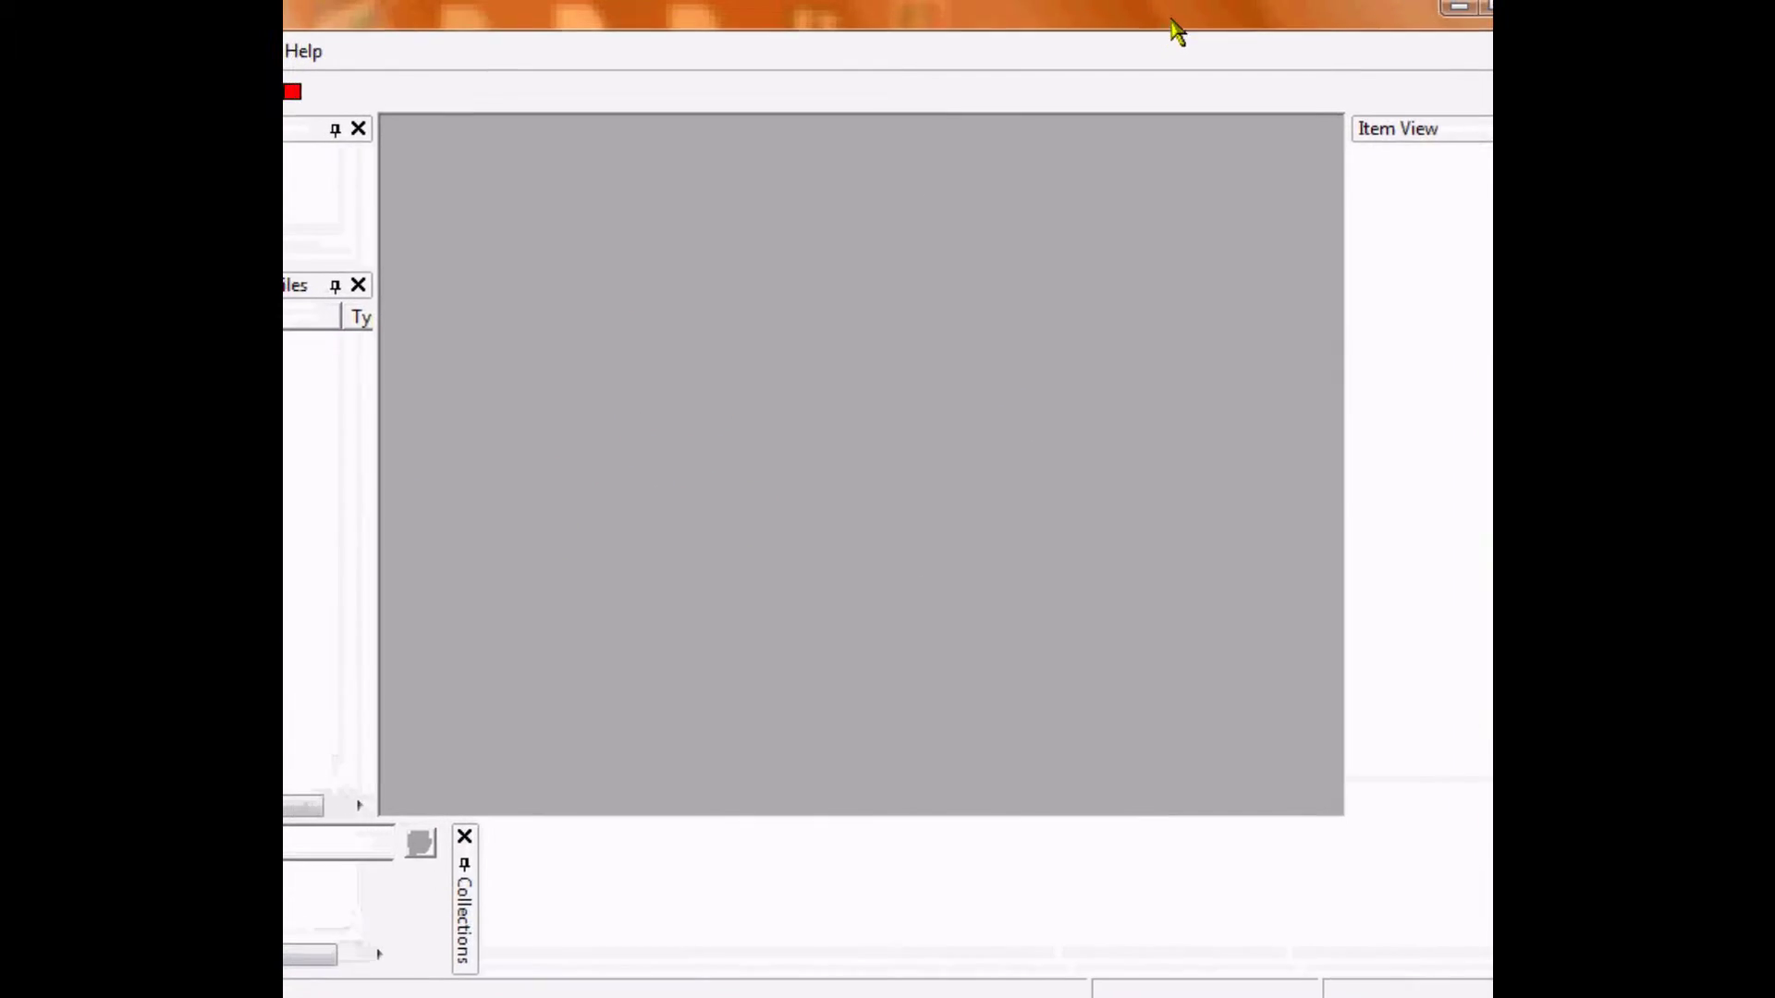
# Reposition the empty VGMTrans window lower so the desktop files above stay visible.
pyautogui.moveTo(1174, 24); pyautogui.dragTo(1334, 15)
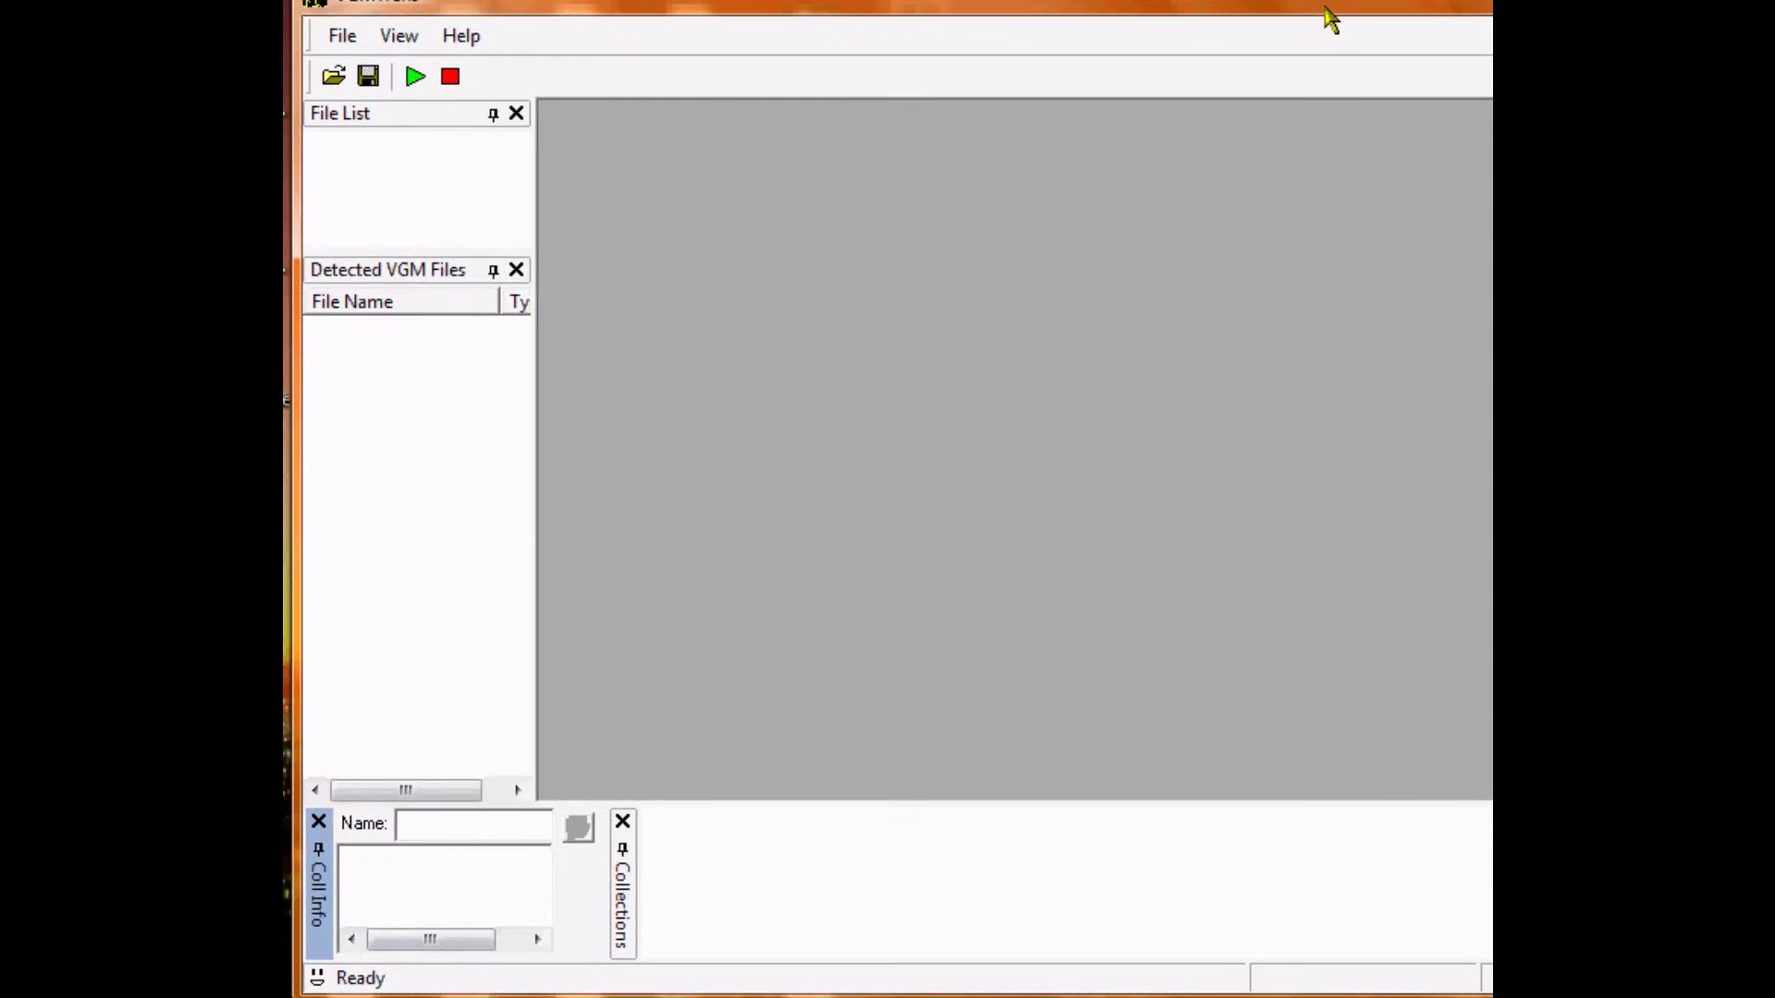
pyautogui.moveTo(1328, 5); pyautogui.dragTo(1280, 18)
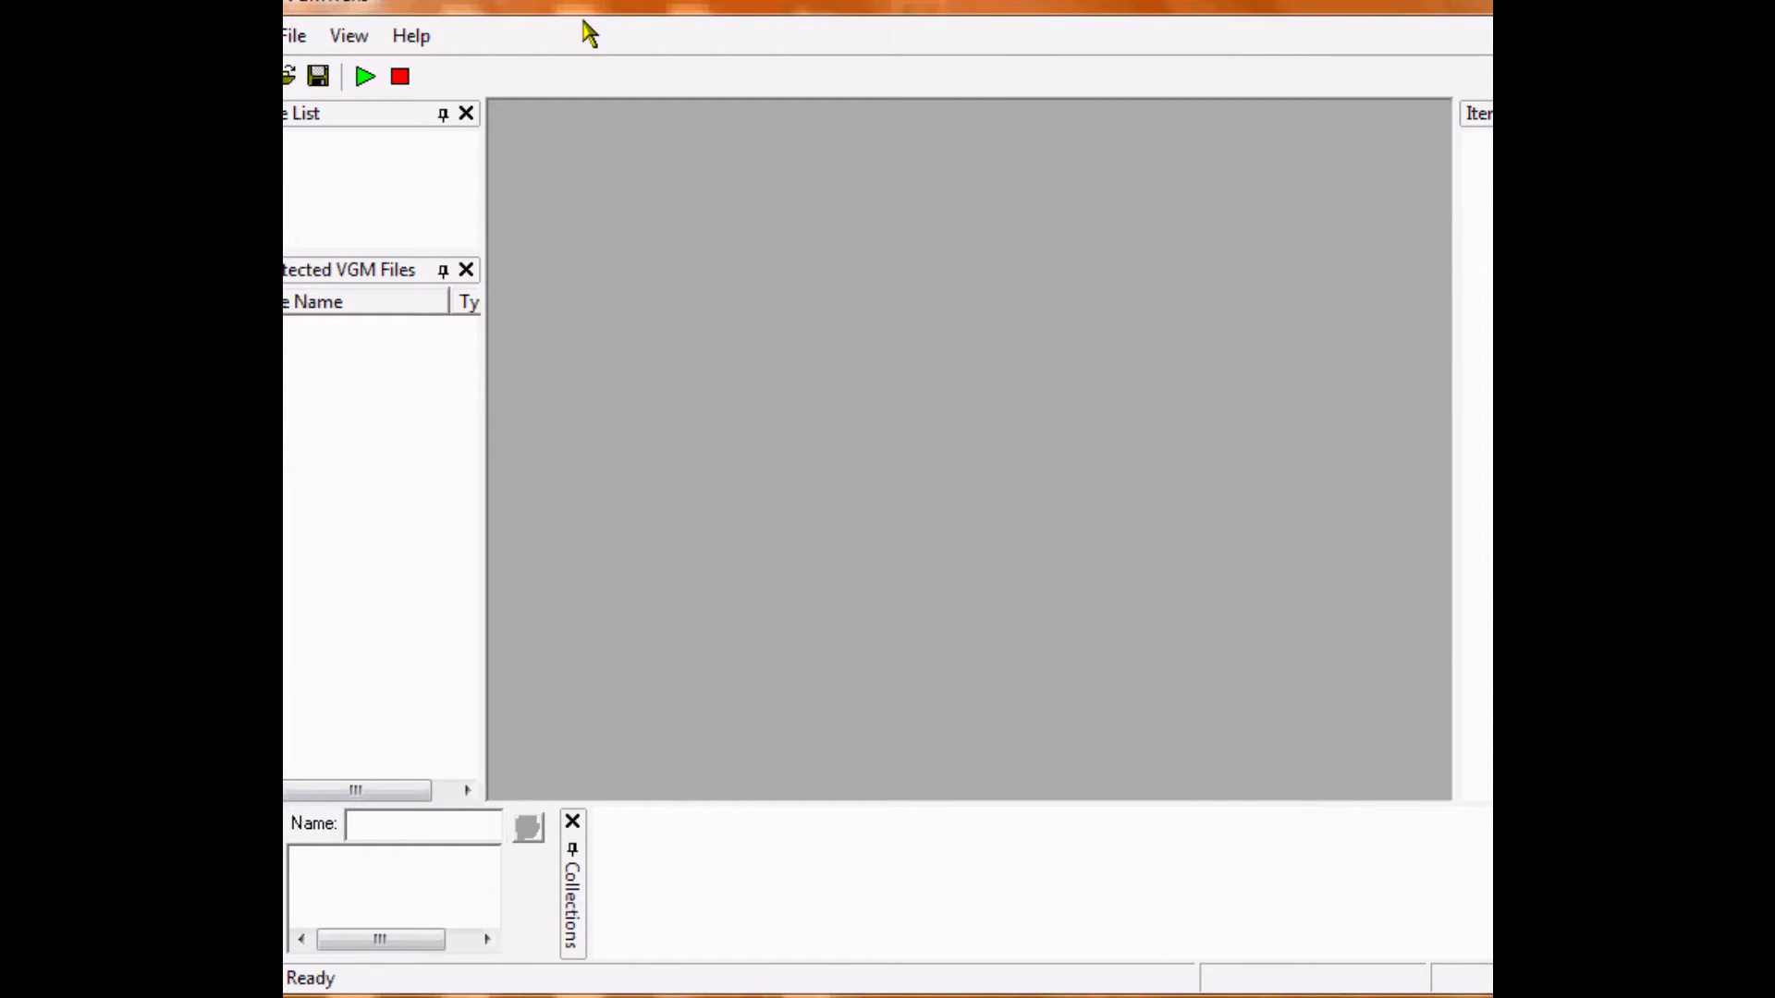
pyautogui.moveTo(656, 5); pyautogui.dragTo(647, 226)
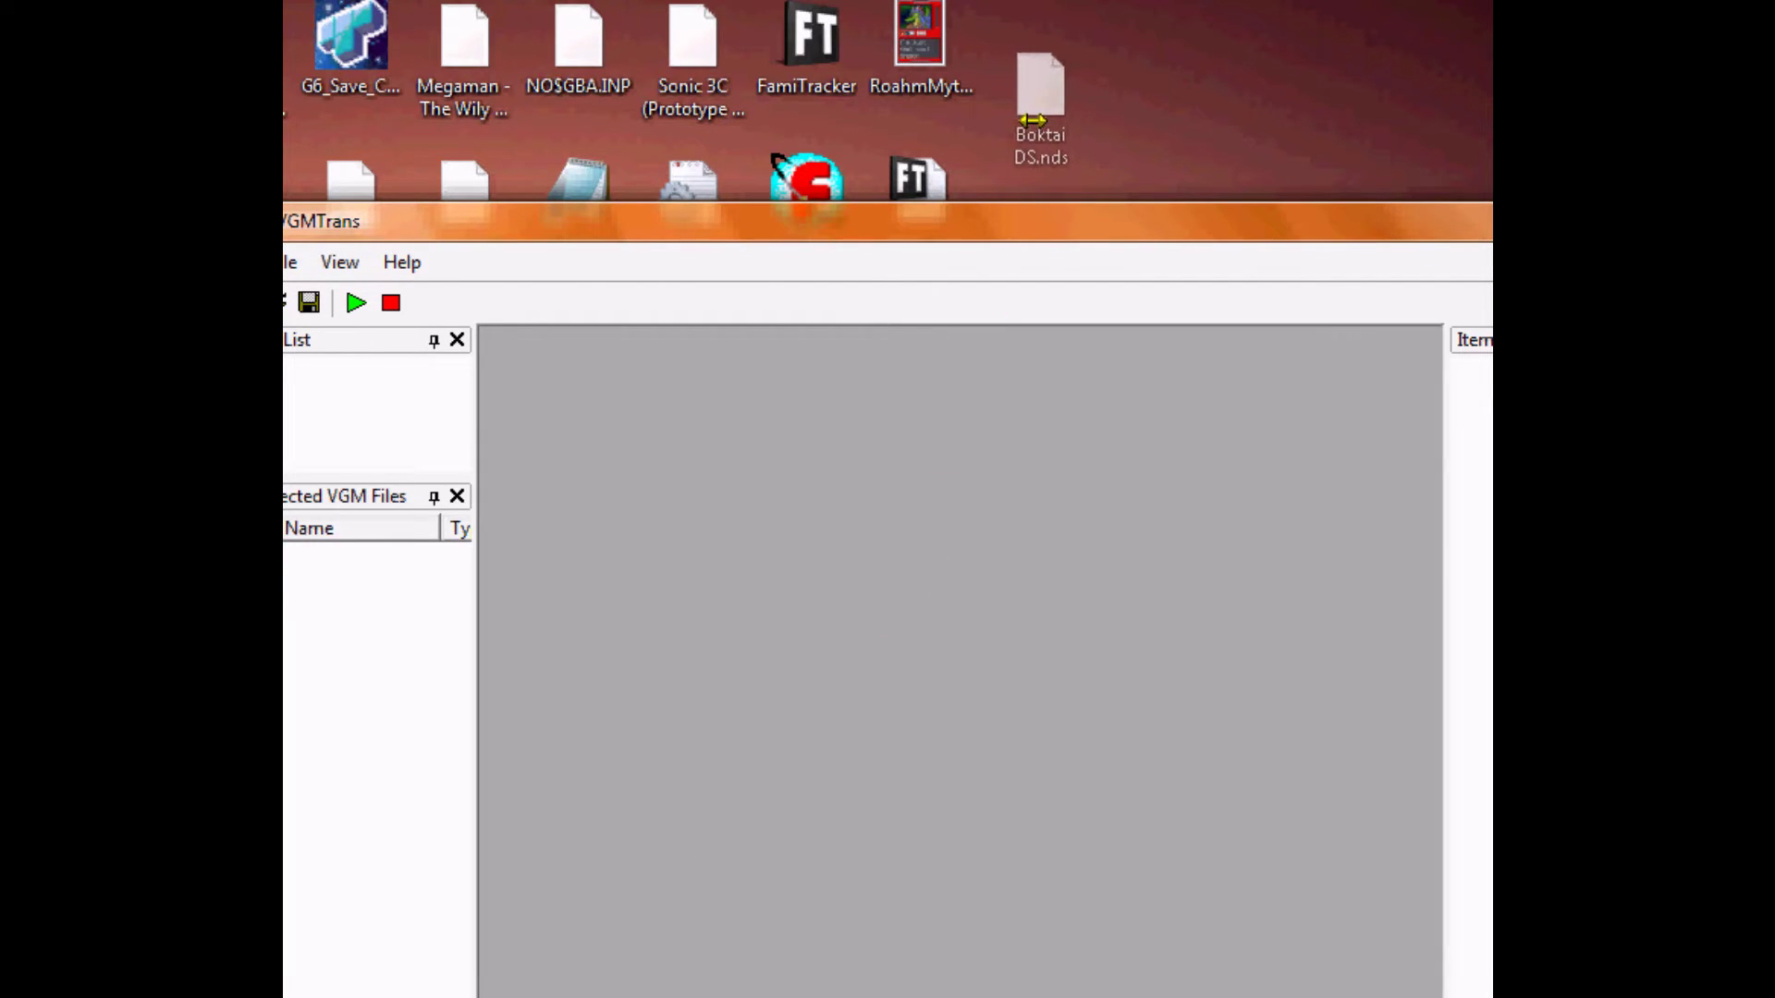
# Drop Boktai DS.nds onto VGMTrans to load it, then raise the window back up.
pyautogui.moveTo(1032, 121); pyautogui.dragTo(1049, 121)
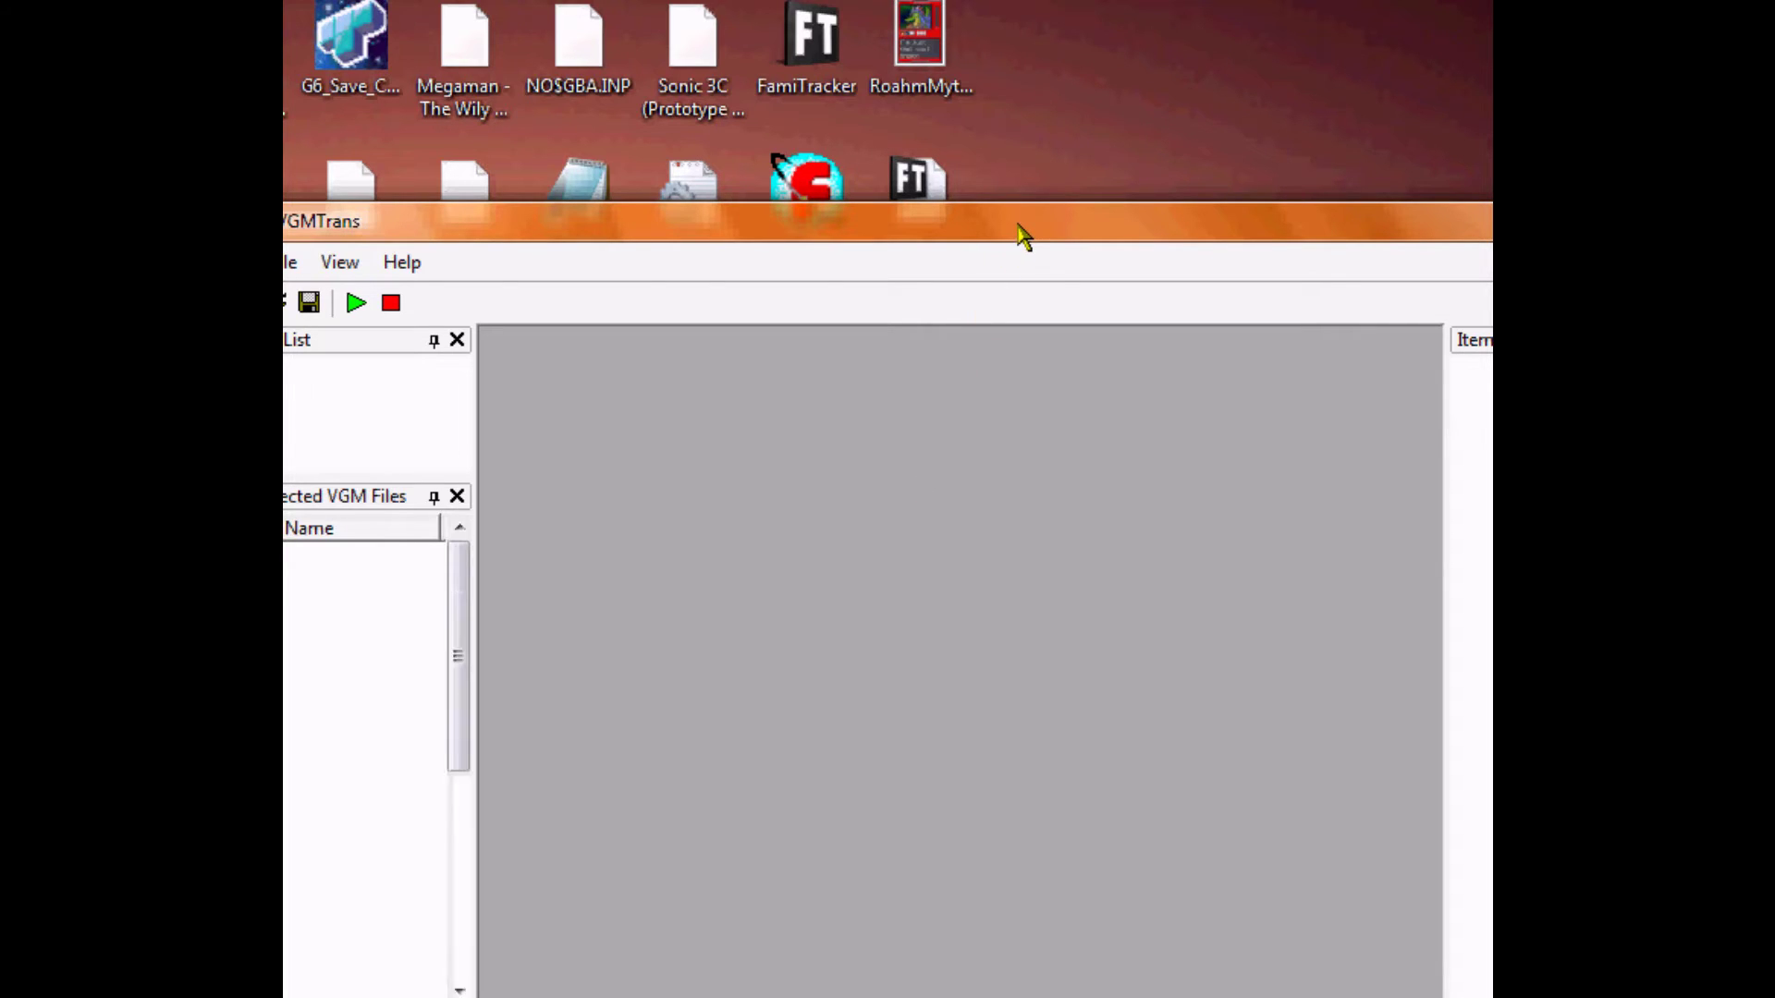
pyautogui.moveTo(1023, 237); pyautogui.dragTo(1039, 46)
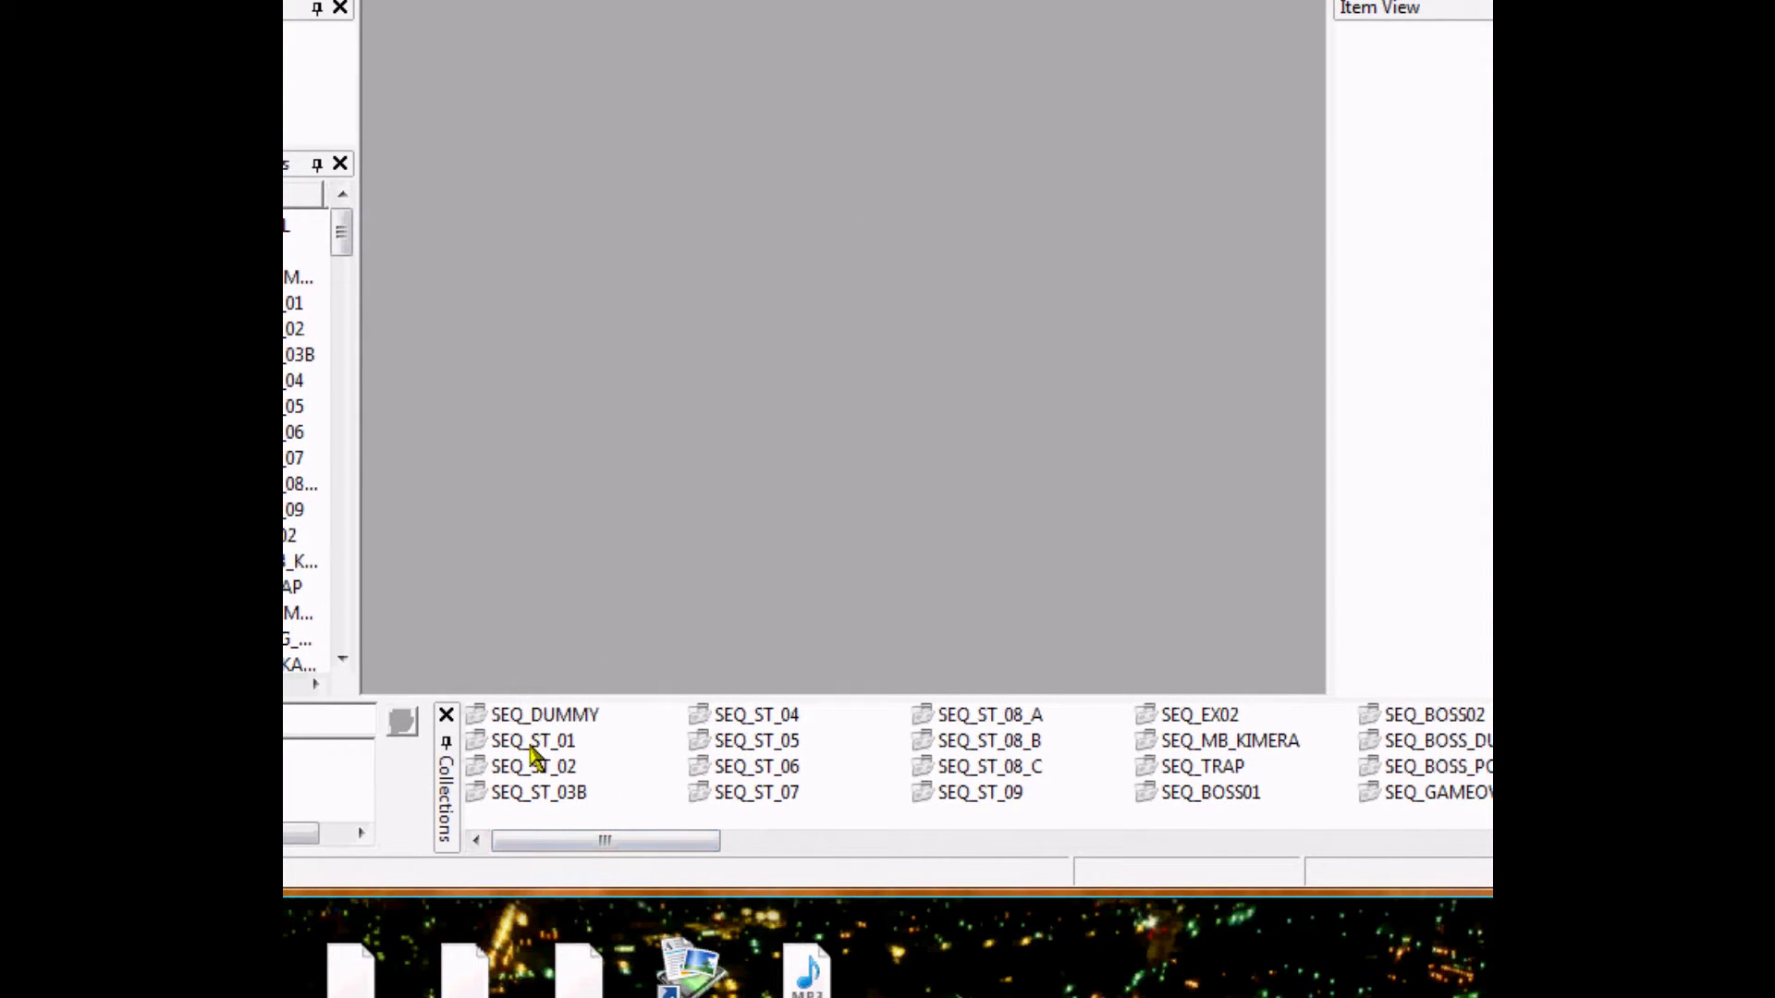
# Scroll the Collections pane right and select SEQ_BOSS_DUMA to show it in Coll Info.
pyautogui.moveTo(543, 841); pyautogui.dragTo(594, 851)
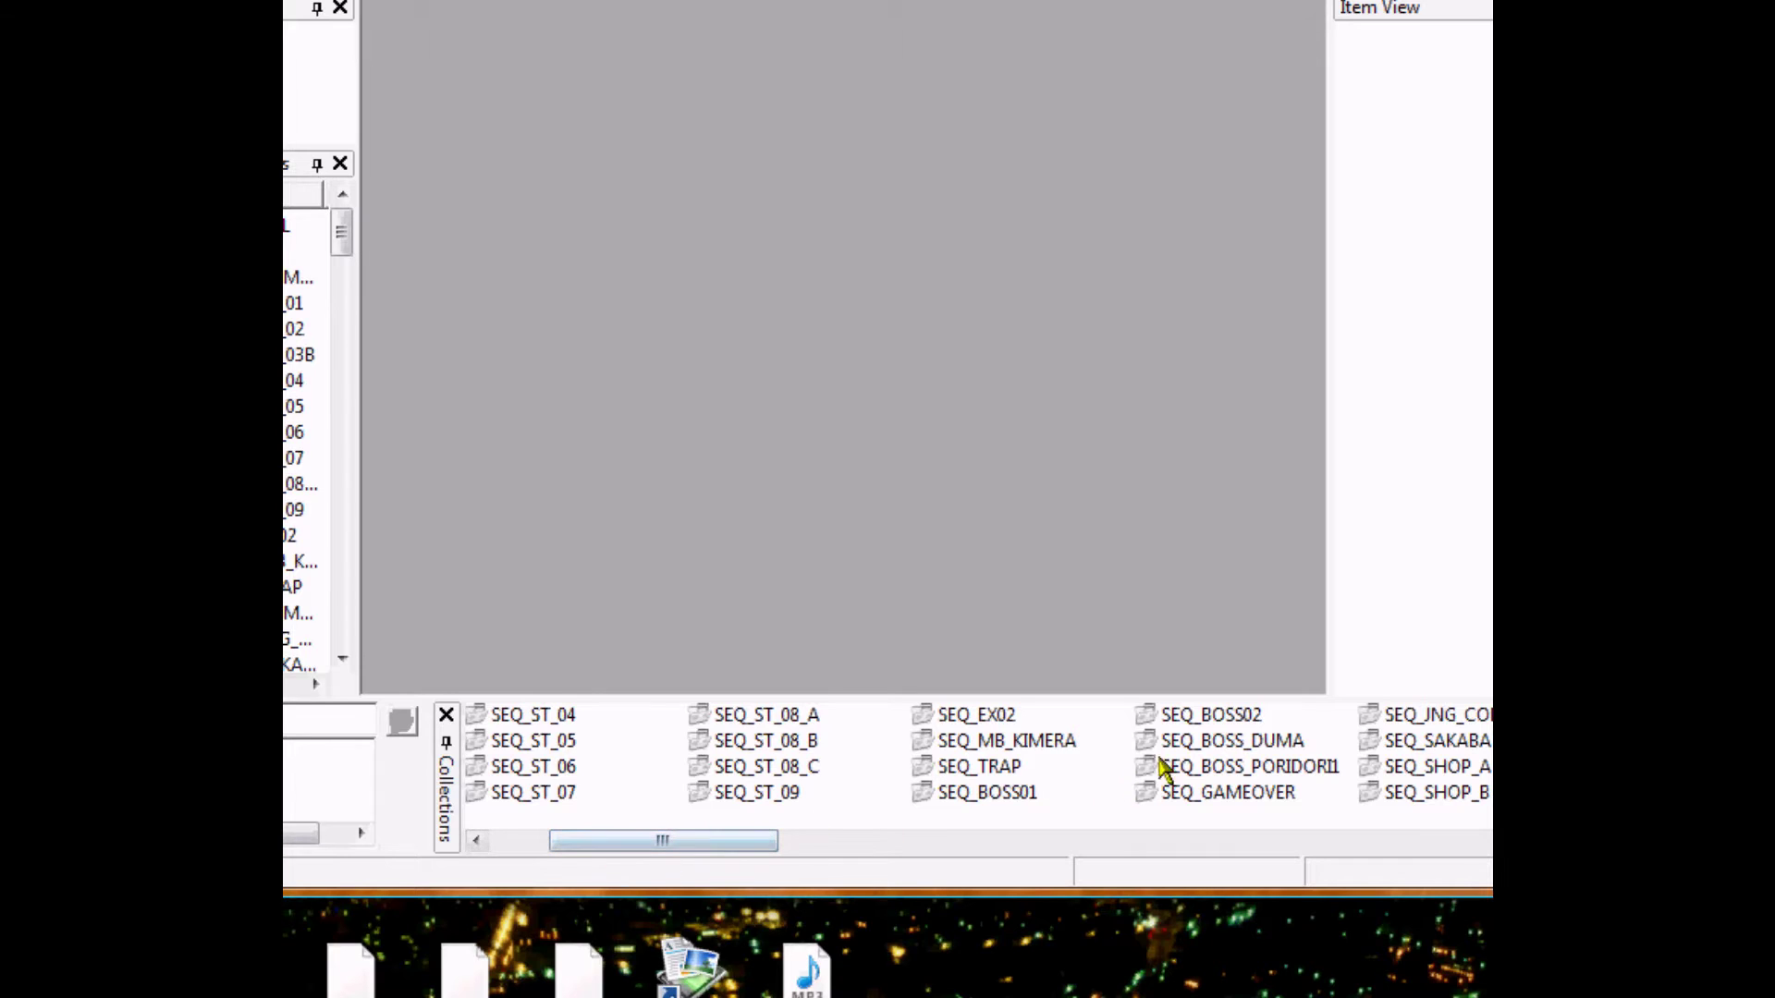
pyautogui.click(1191, 747)
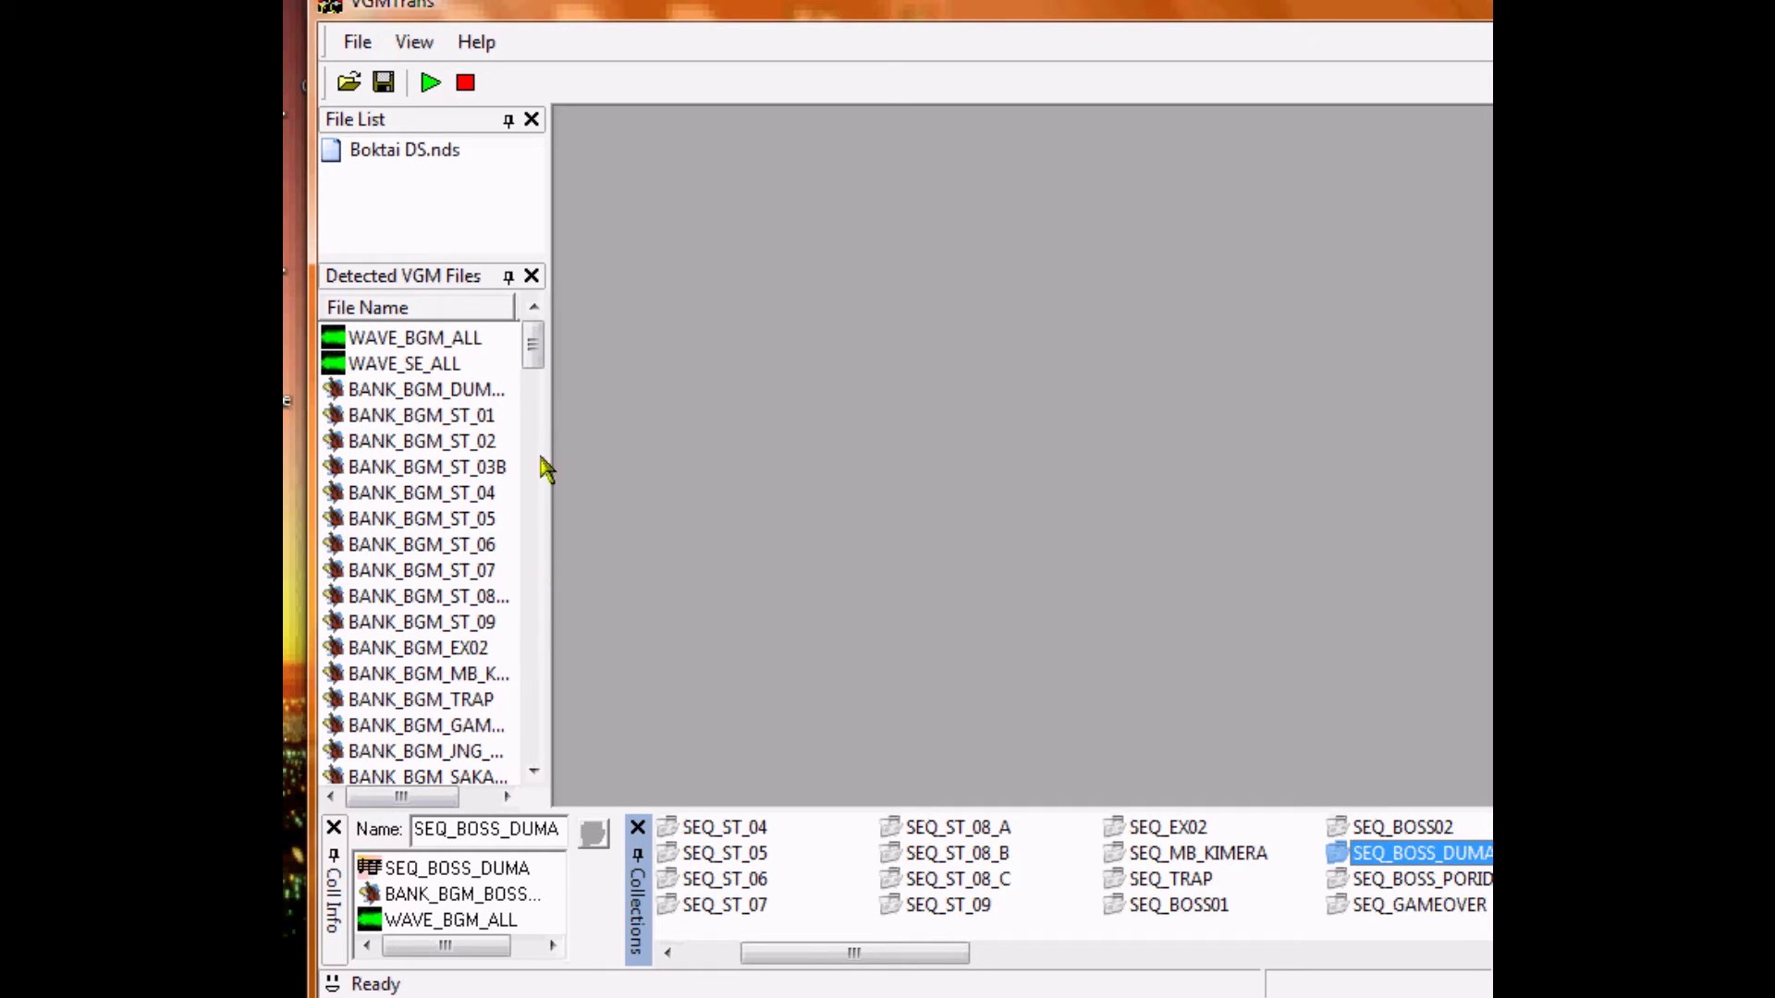
# Show the SEQ_ST_07 collection's parts and scroll down the Detected VGM Files list.
pyautogui.click(726, 906)
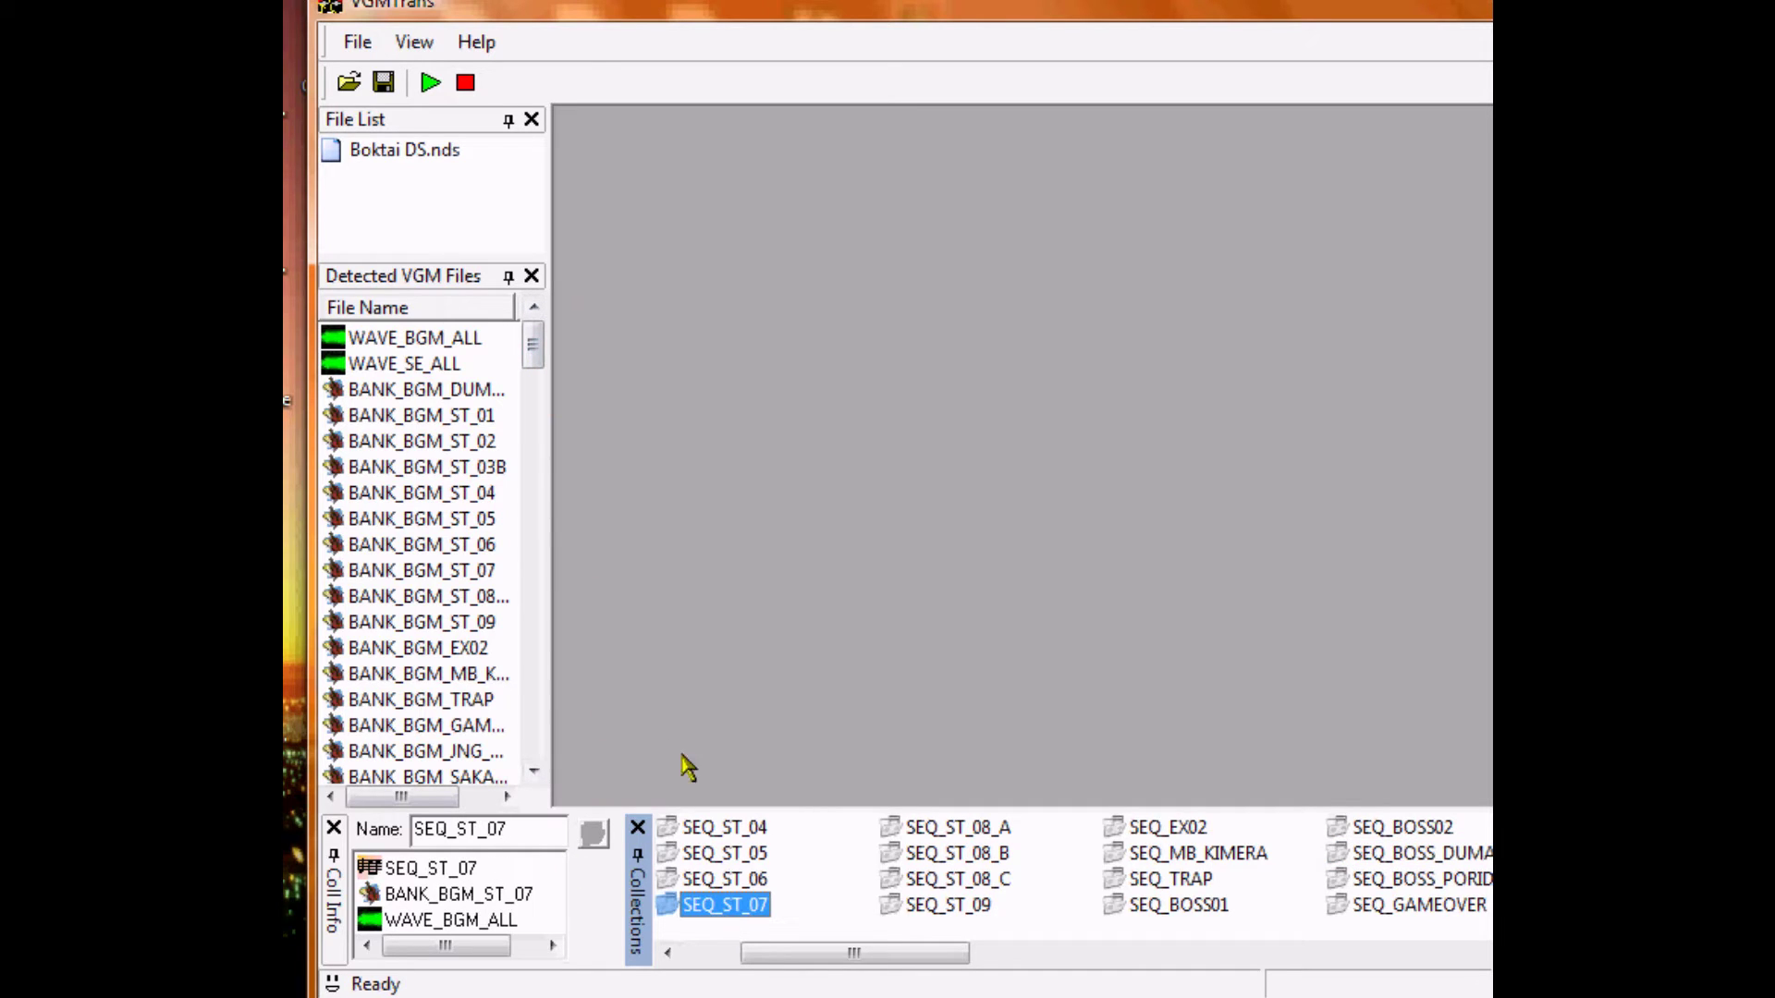
pyautogui.moveTo(616, 9); pyautogui.dragTo(631, 0)
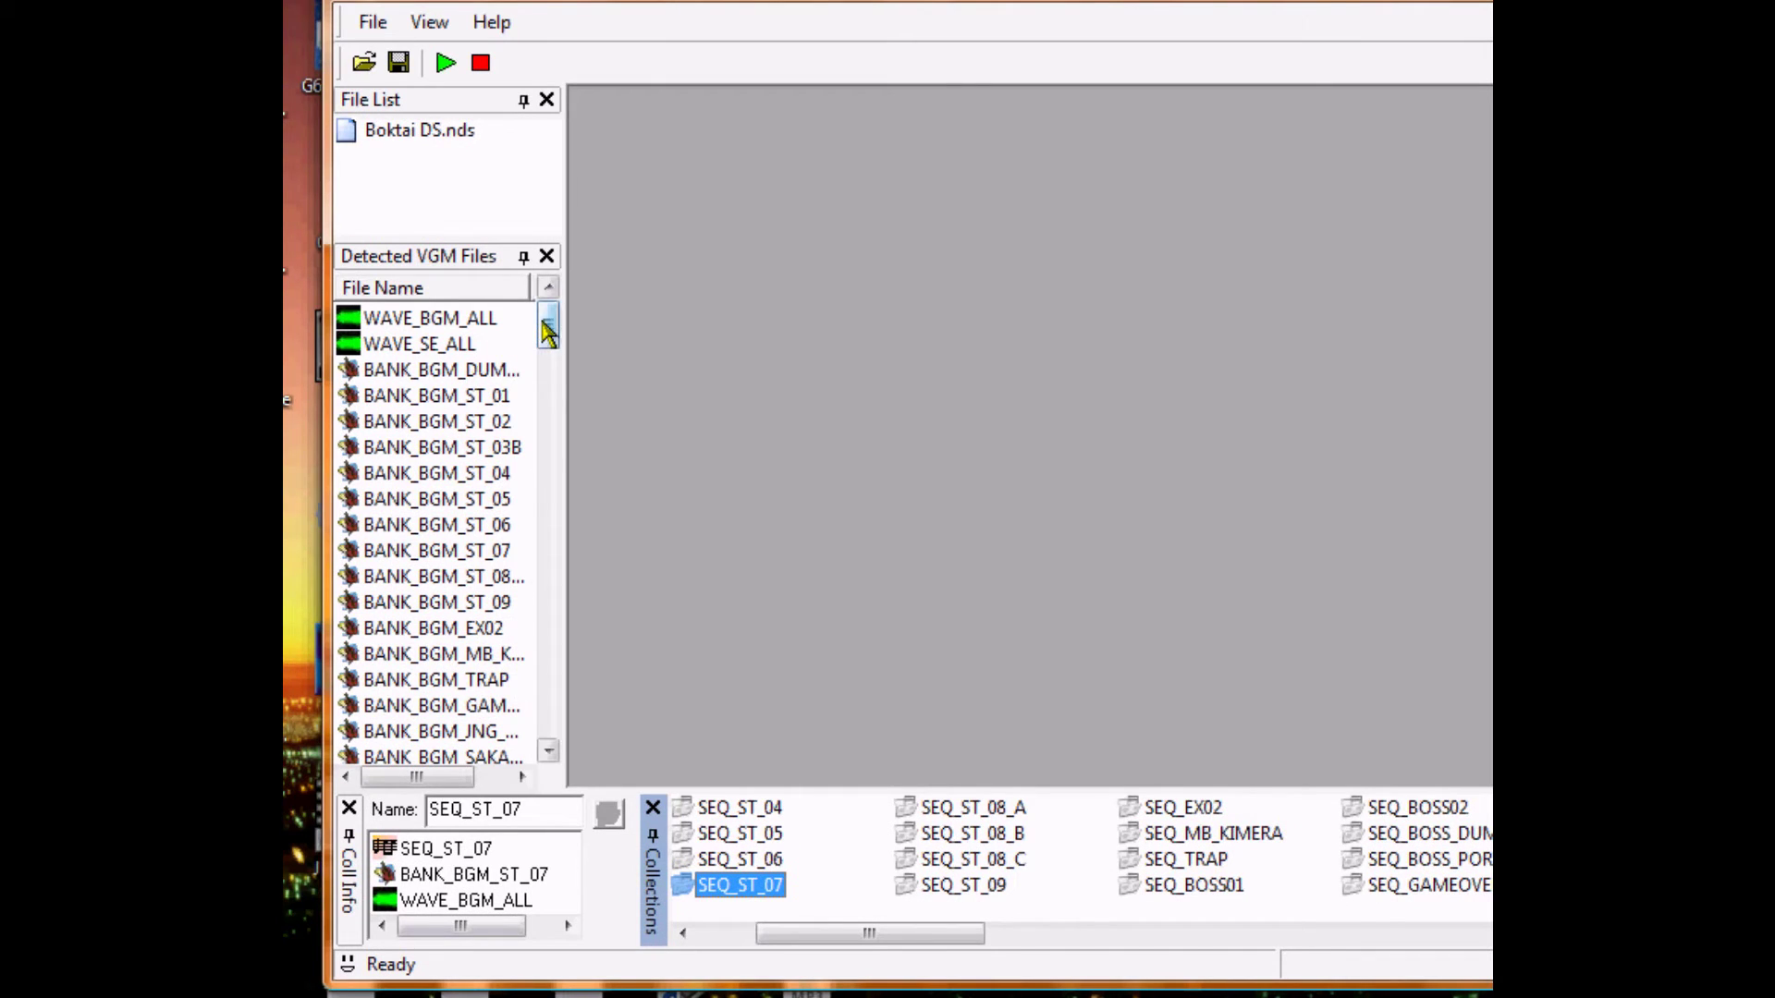
pyautogui.moveTo(546, 325); pyautogui.dragTo(539, 527)
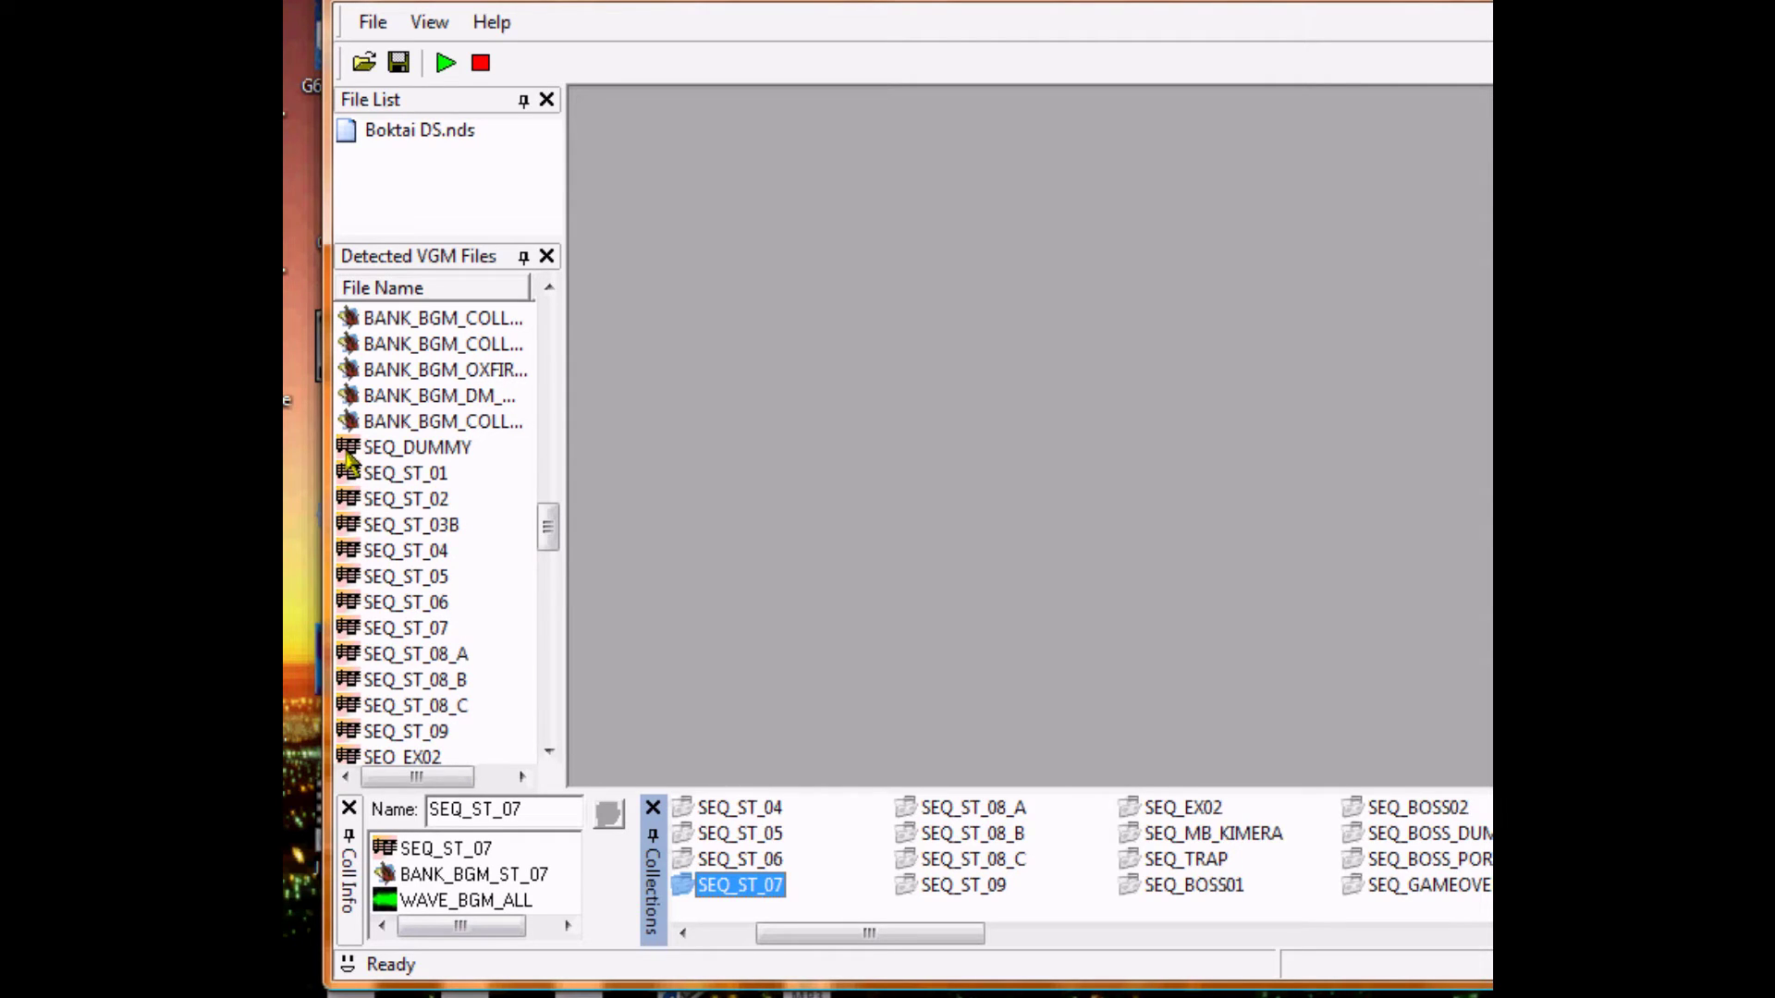
# Check SEQ_ST_02's Convert to Midi option without converting, then select WAVE_BGM_ALL.
pyautogui.rightClick(363, 498)
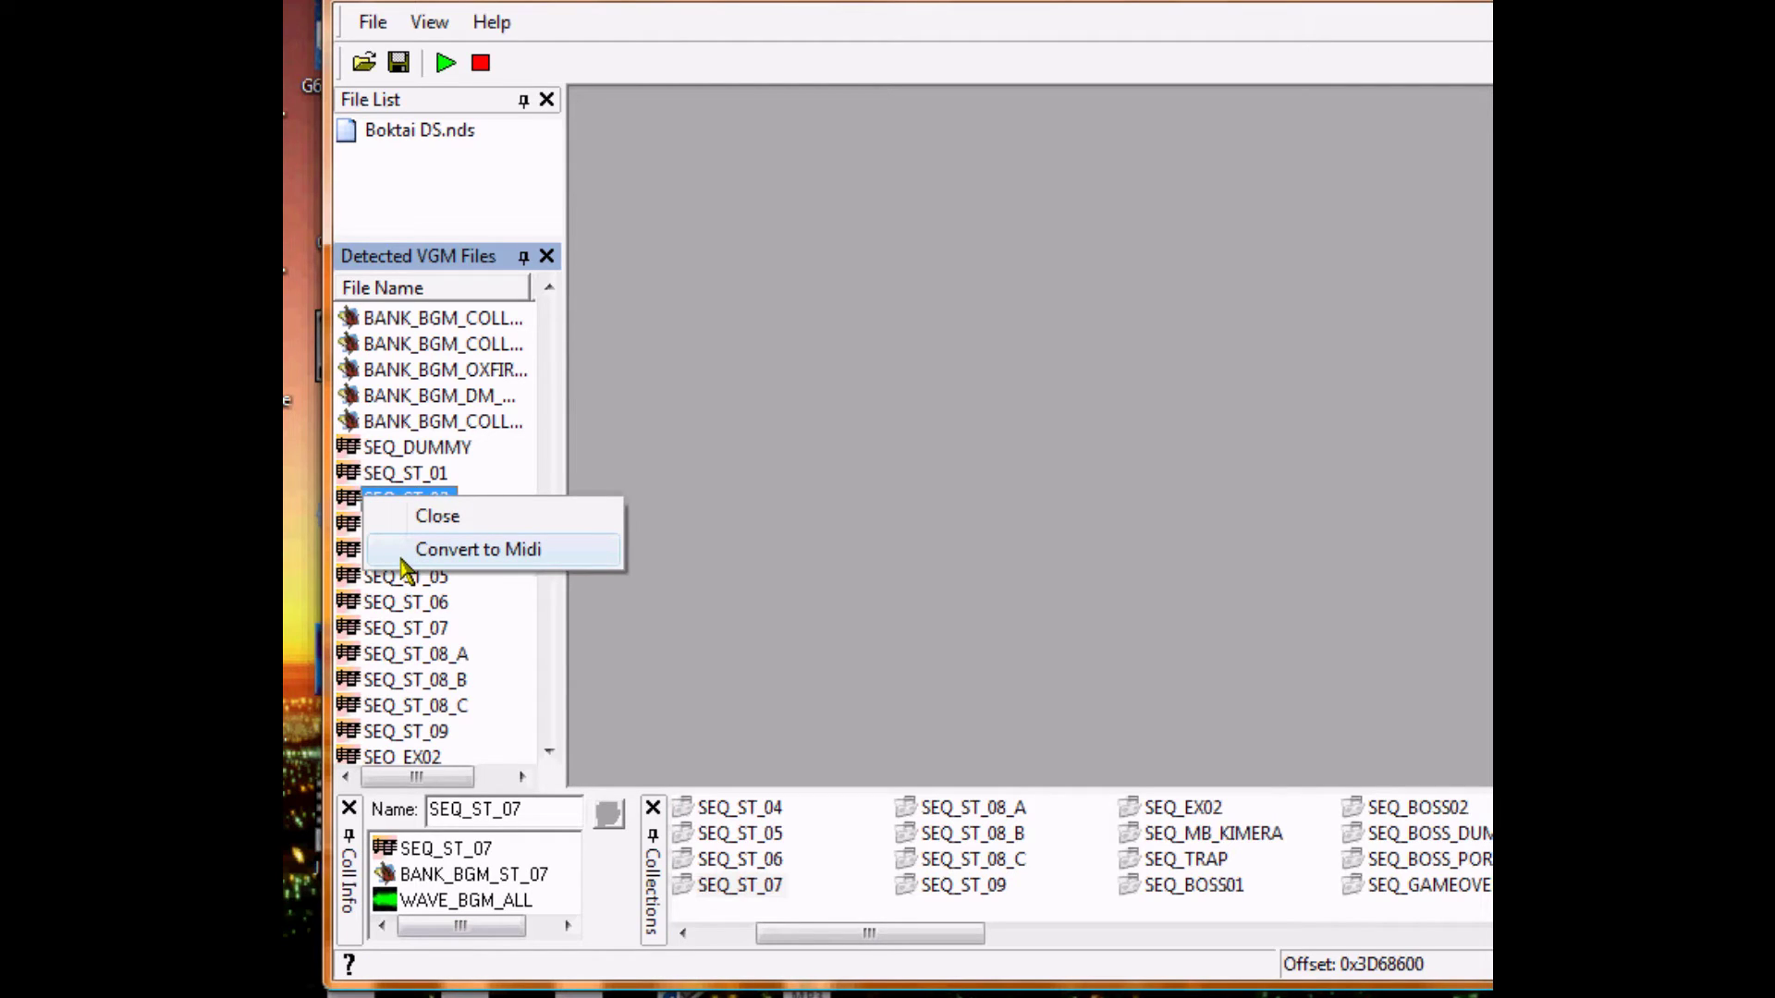
pyautogui.click(612, 619)
pyautogui.moveTo(548, 546); pyautogui.dragTo(566, 333)
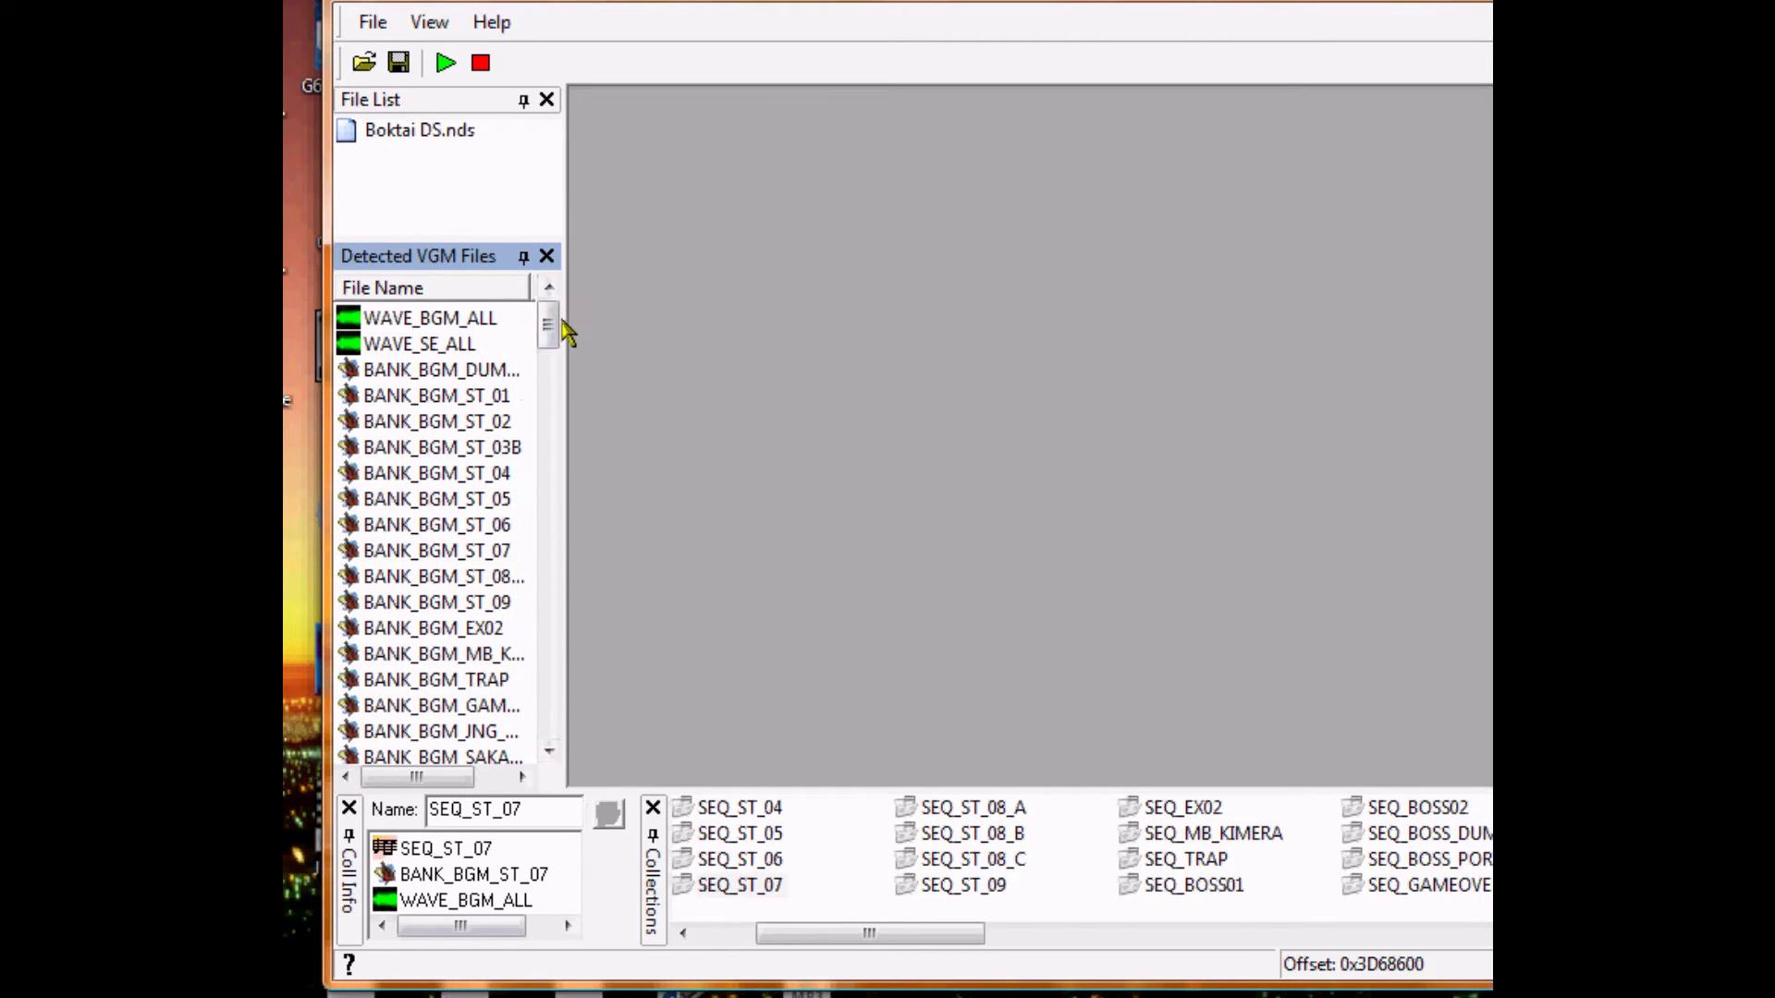
pyautogui.click(488, 324)
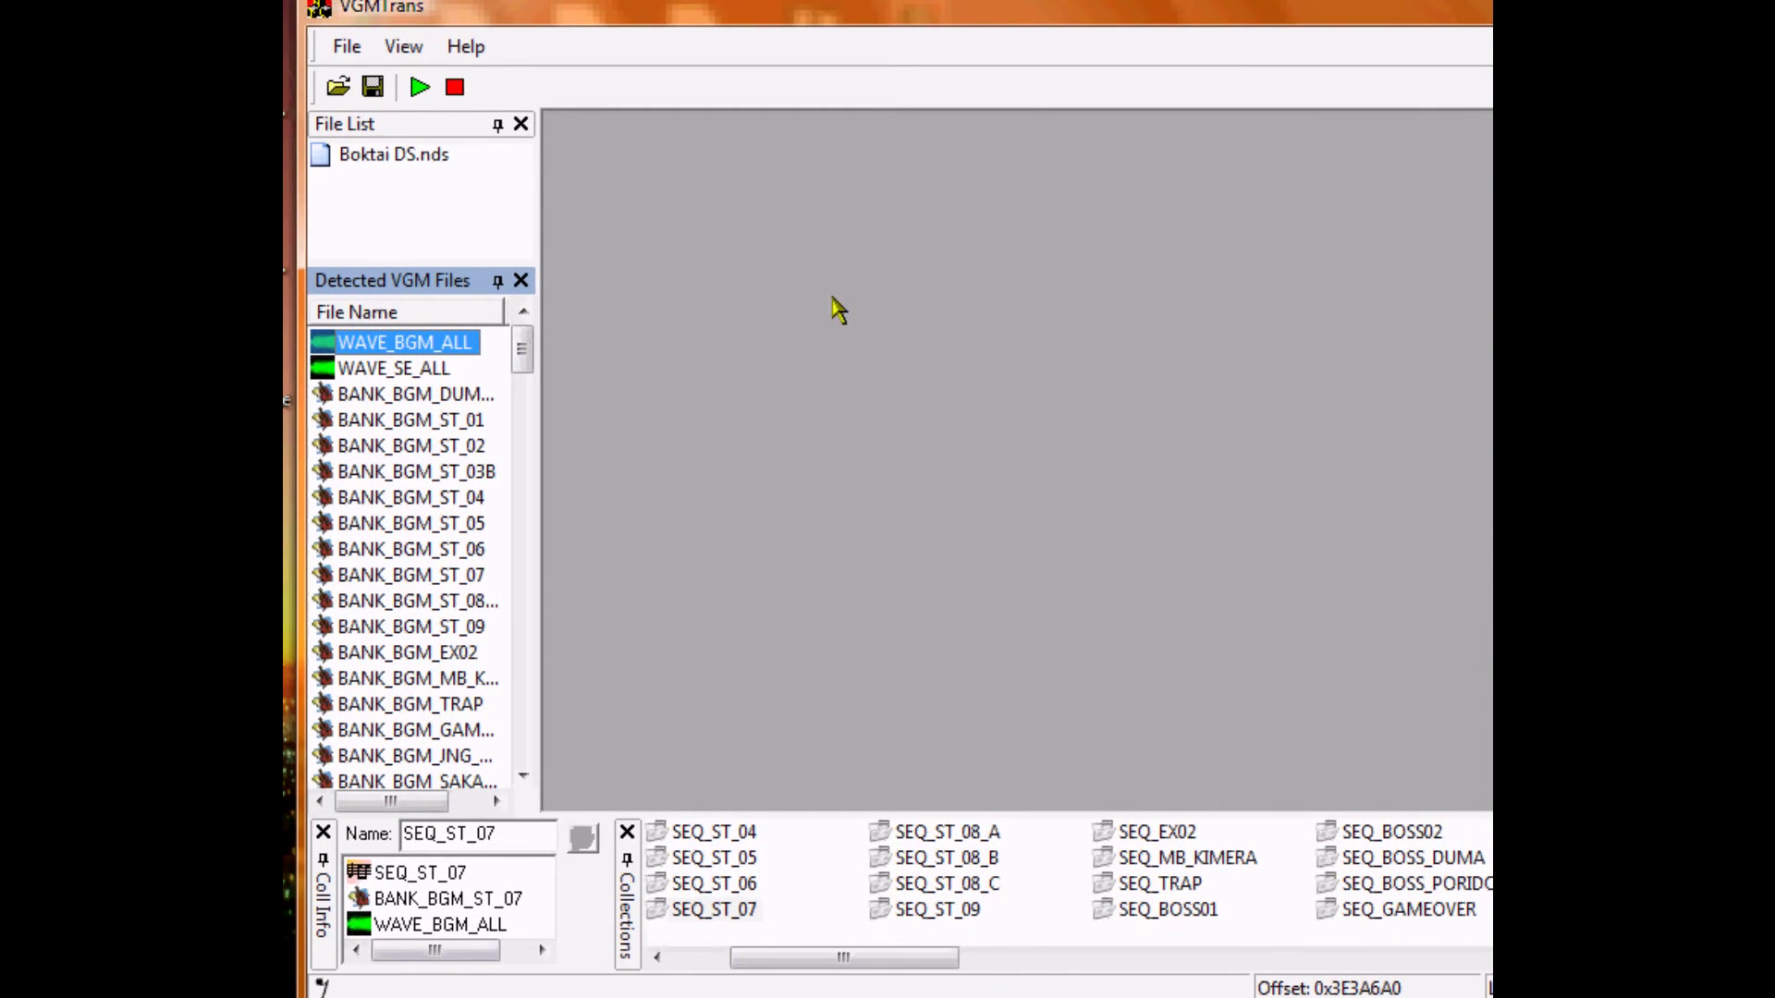
# Check WAVE_BGM_ALL's Save all as WAV option without exporting, then close VGMTrans.
pyautogui.rightClick(449, 344)
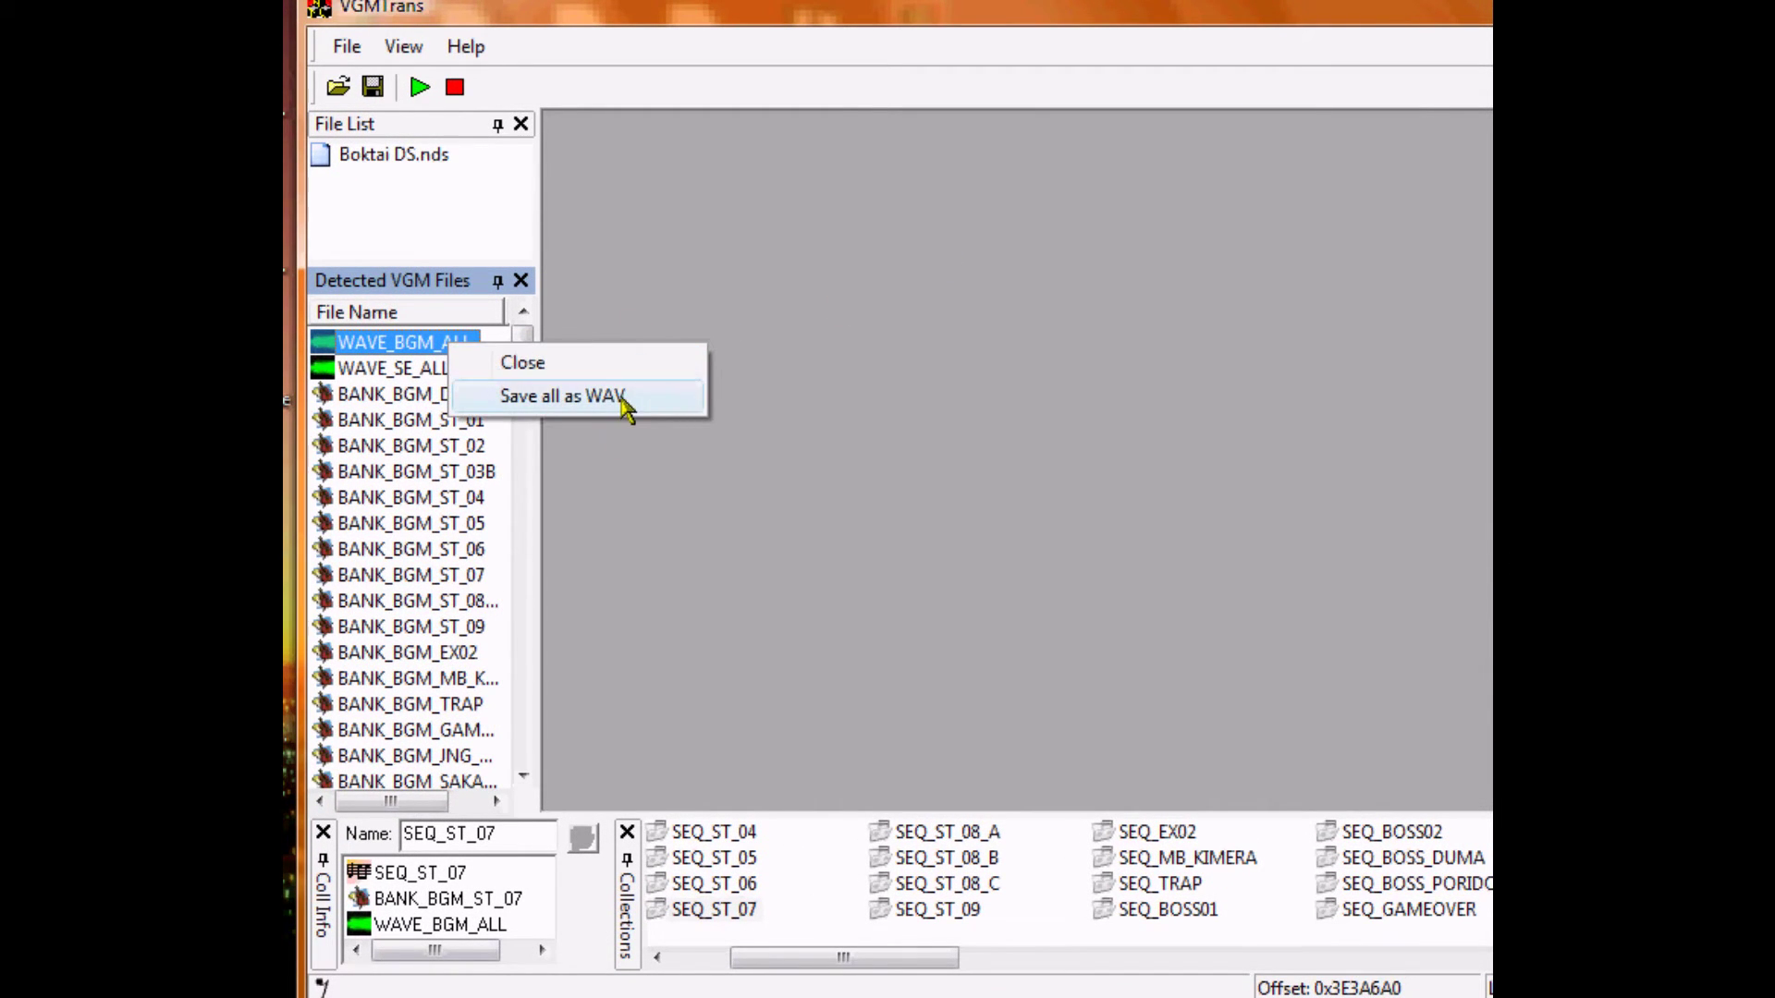
pyautogui.click(777, 502)
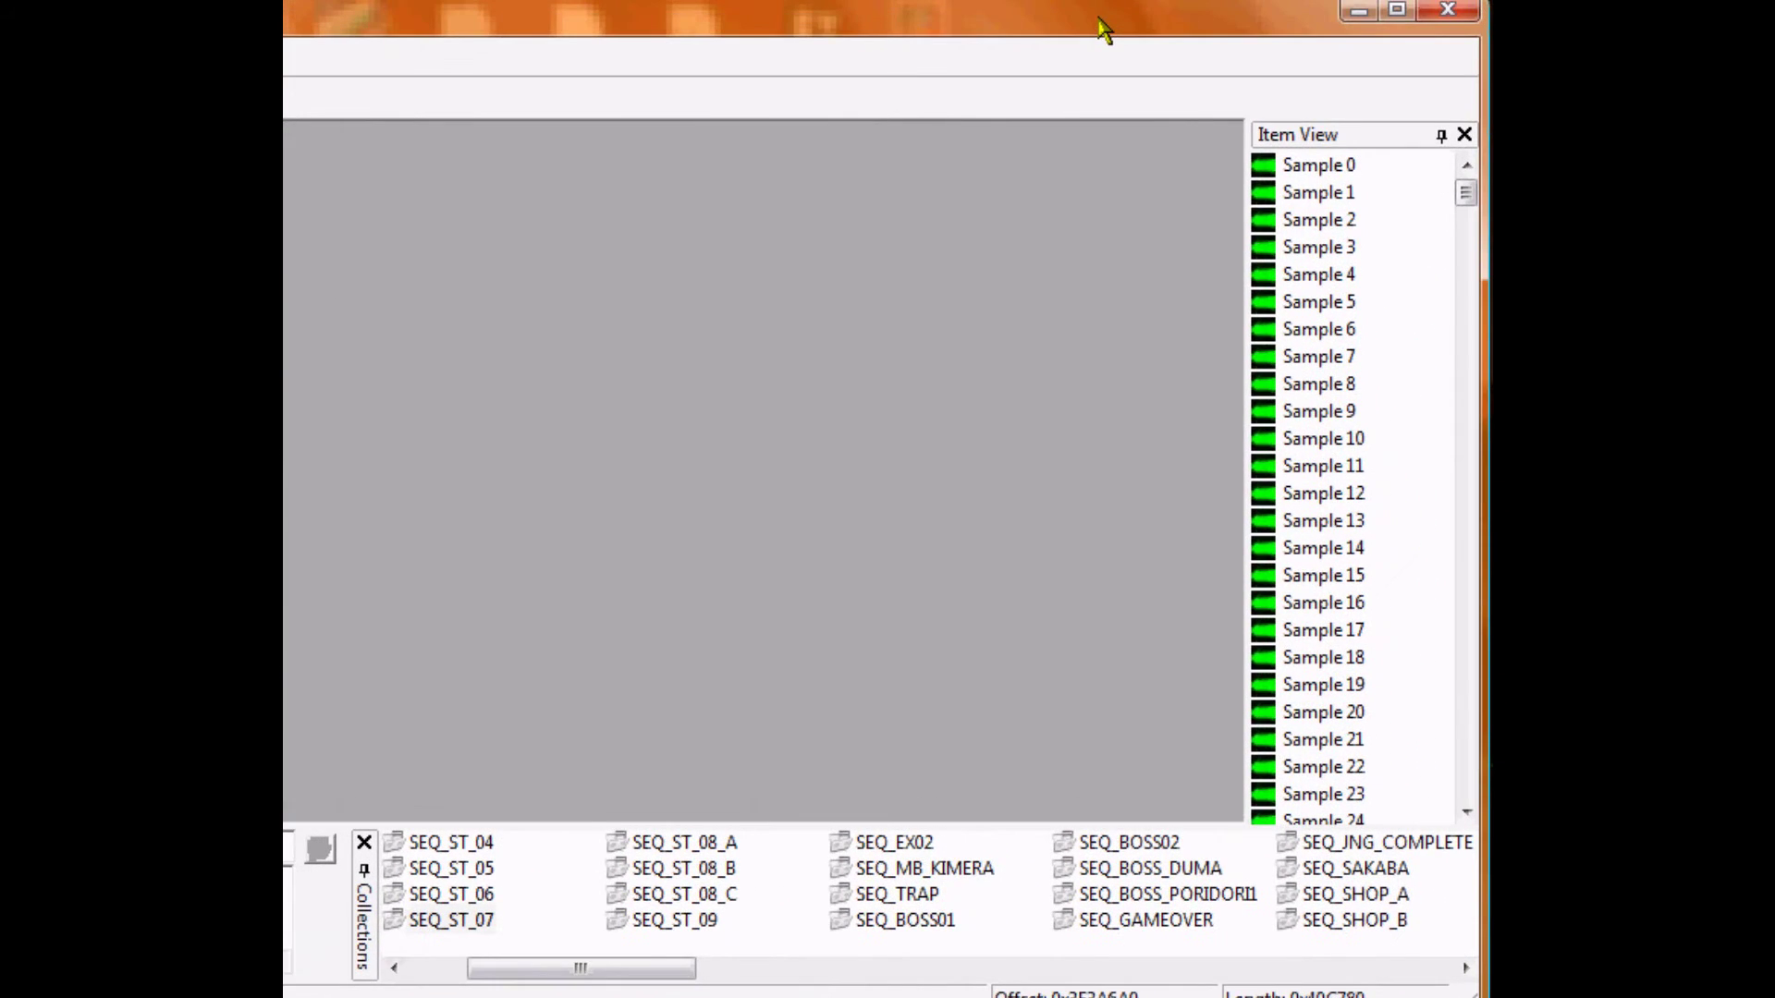
pyautogui.click(1459, 19)
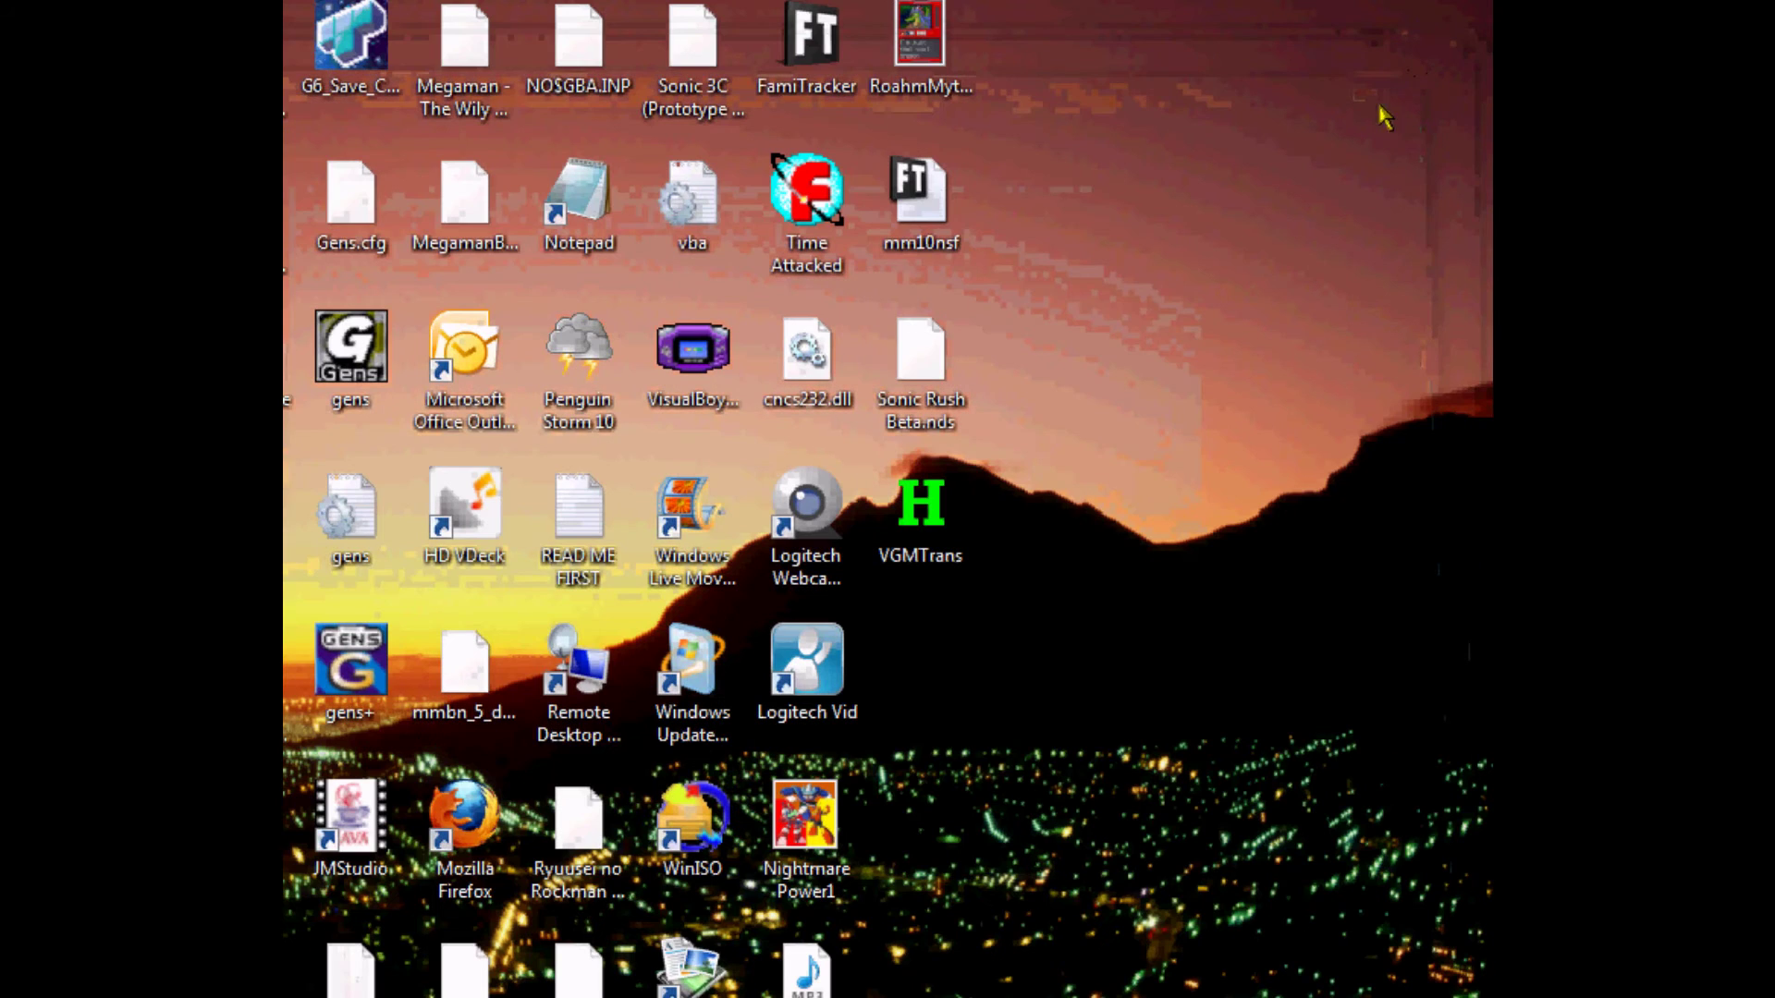
# Reopen VGMTrans from its desktop shortcut.
pyautogui.doubleClick(908, 494)
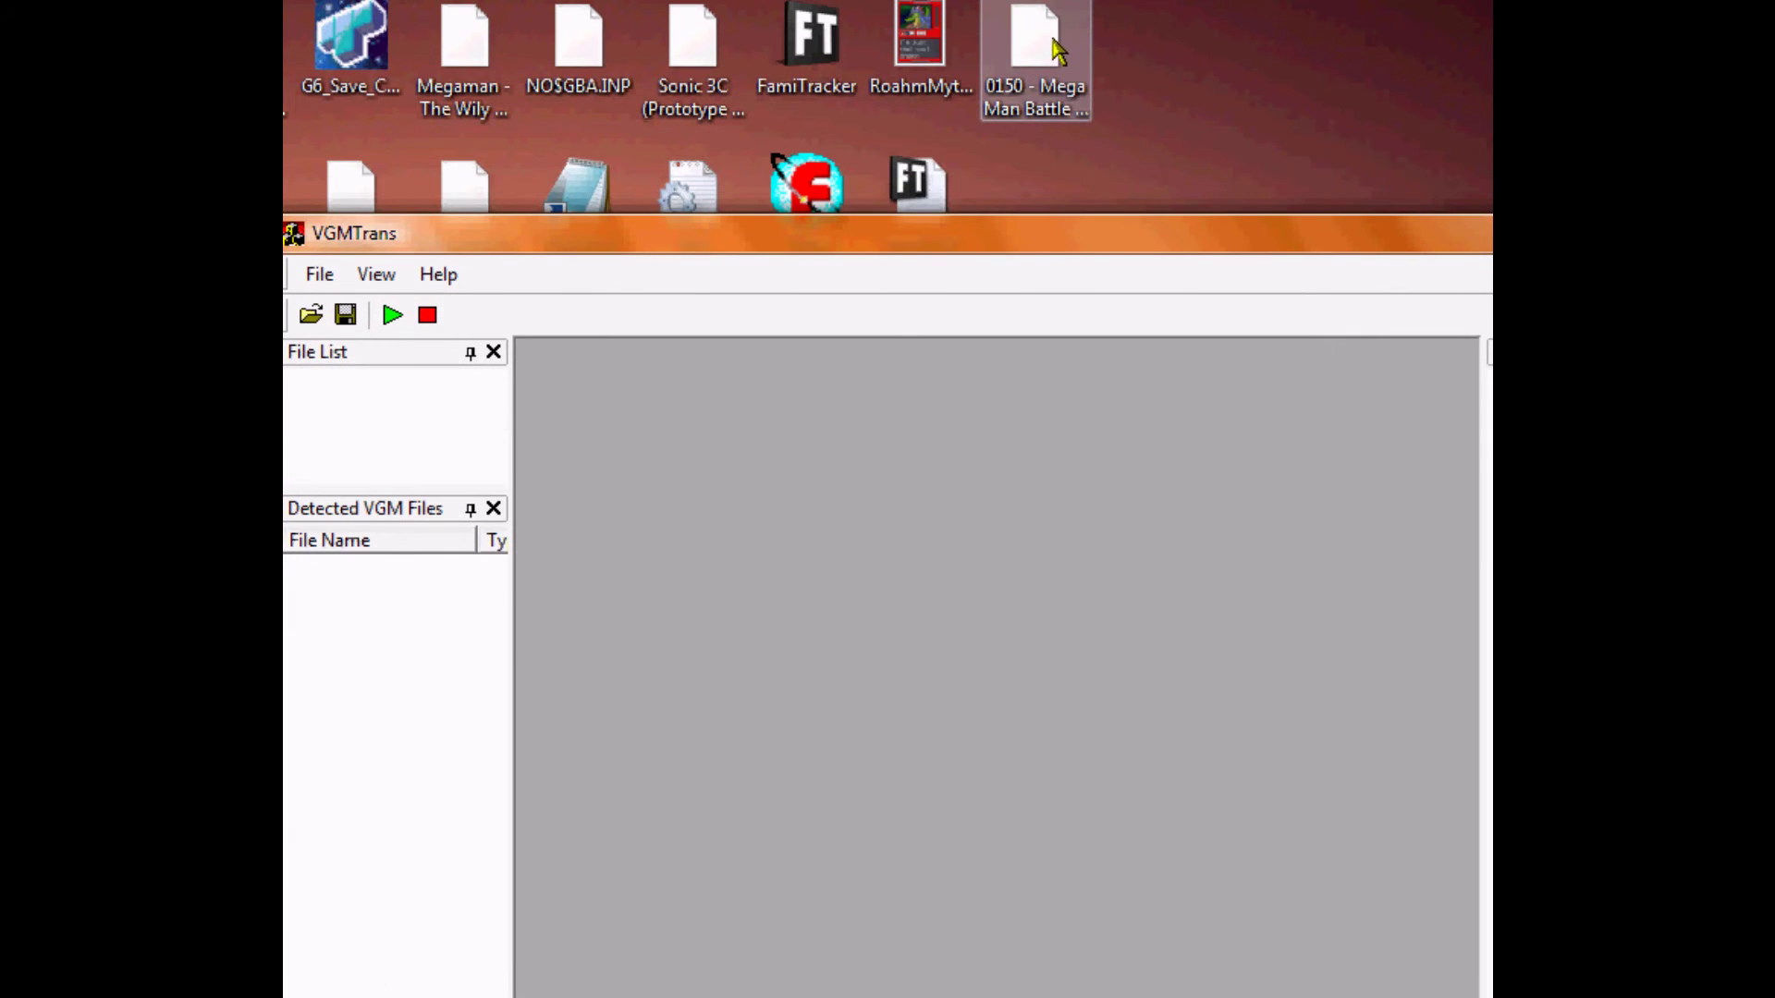
# Load the 0150 Mega Man Battle ROM into VGMTrans and select the BGM_LAST_BOSS collection.
pyautogui.moveTo(1058, 51); pyautogui.dragTo(1094, 400)
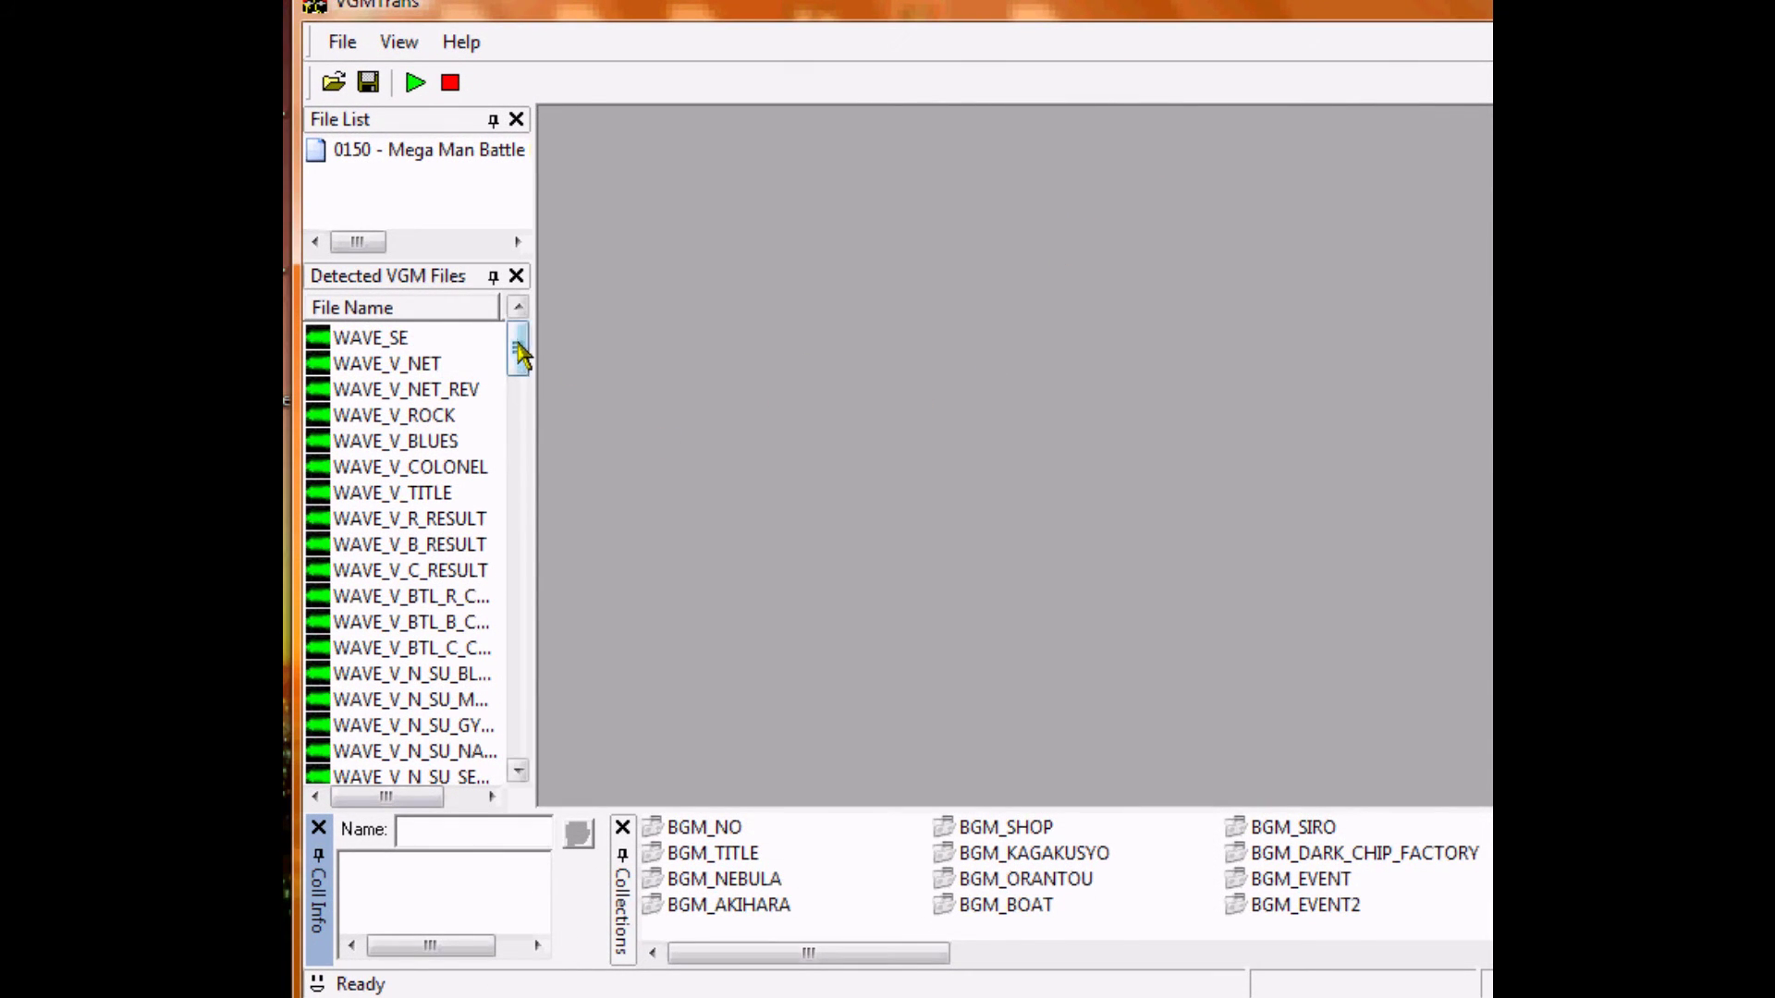
pyautogui.moveTo(519, 357); pyautogui.dragTo(529, 612)
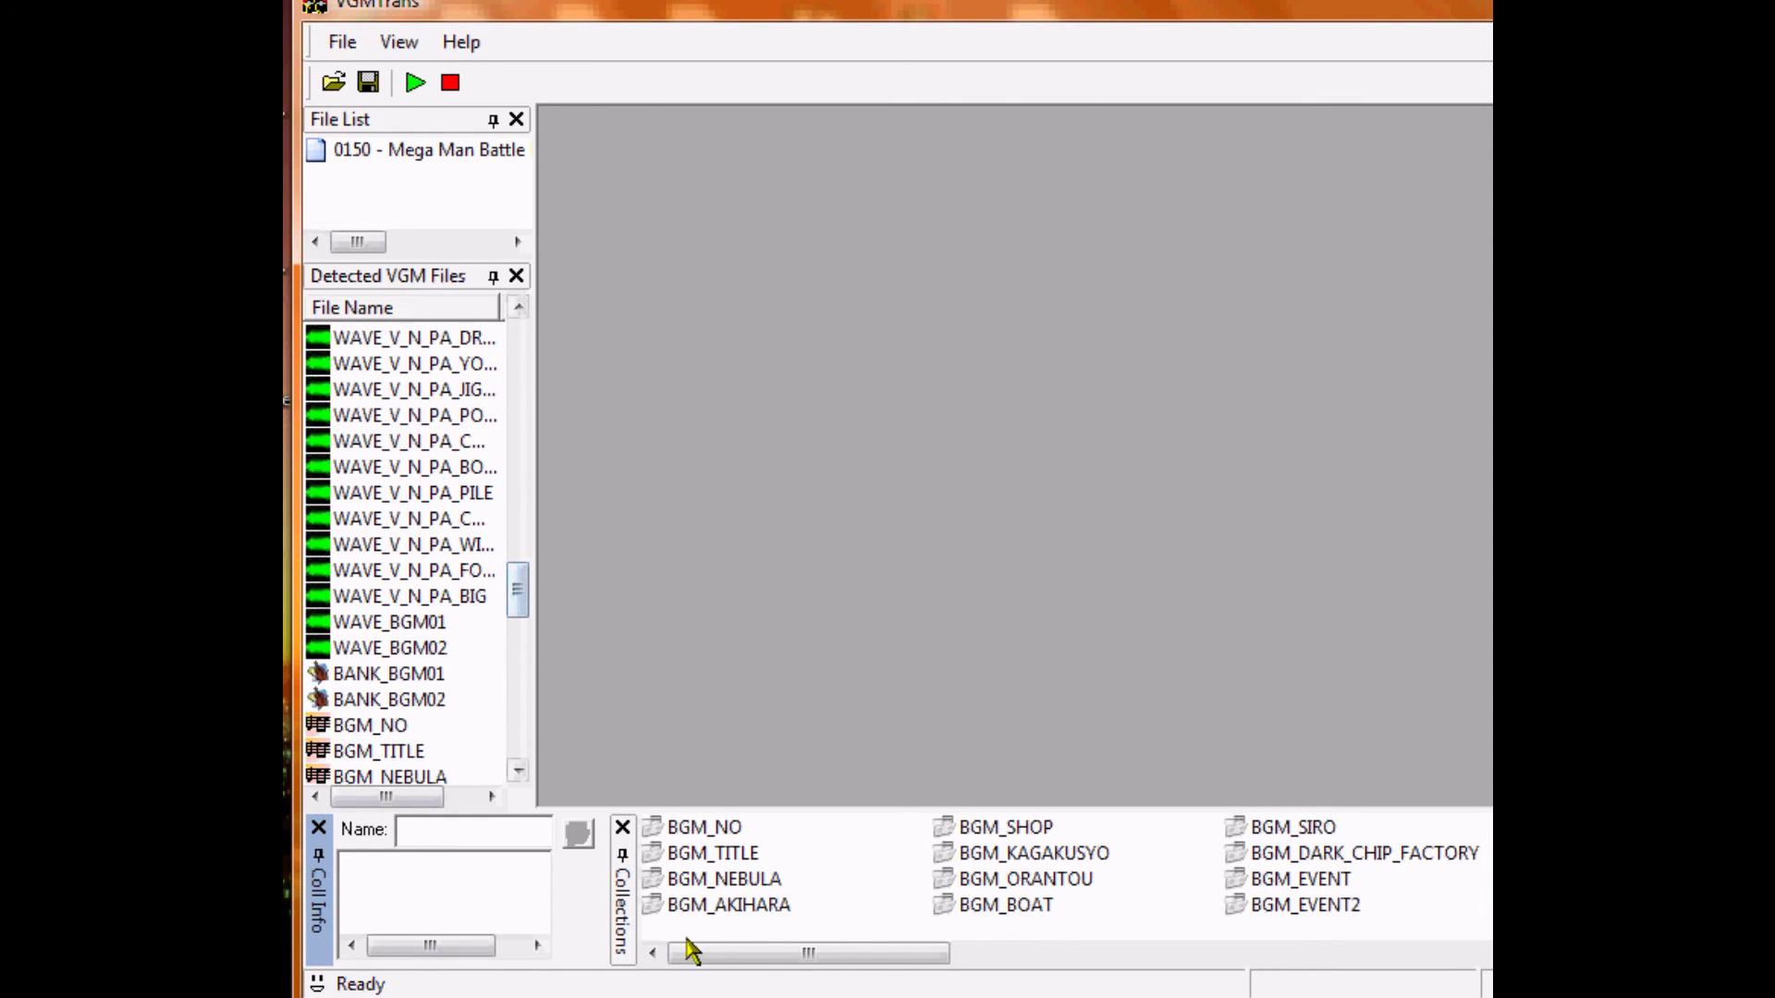
pyautogui.moveTo(692, 952); pyautogui.dragTo(1063, 952)
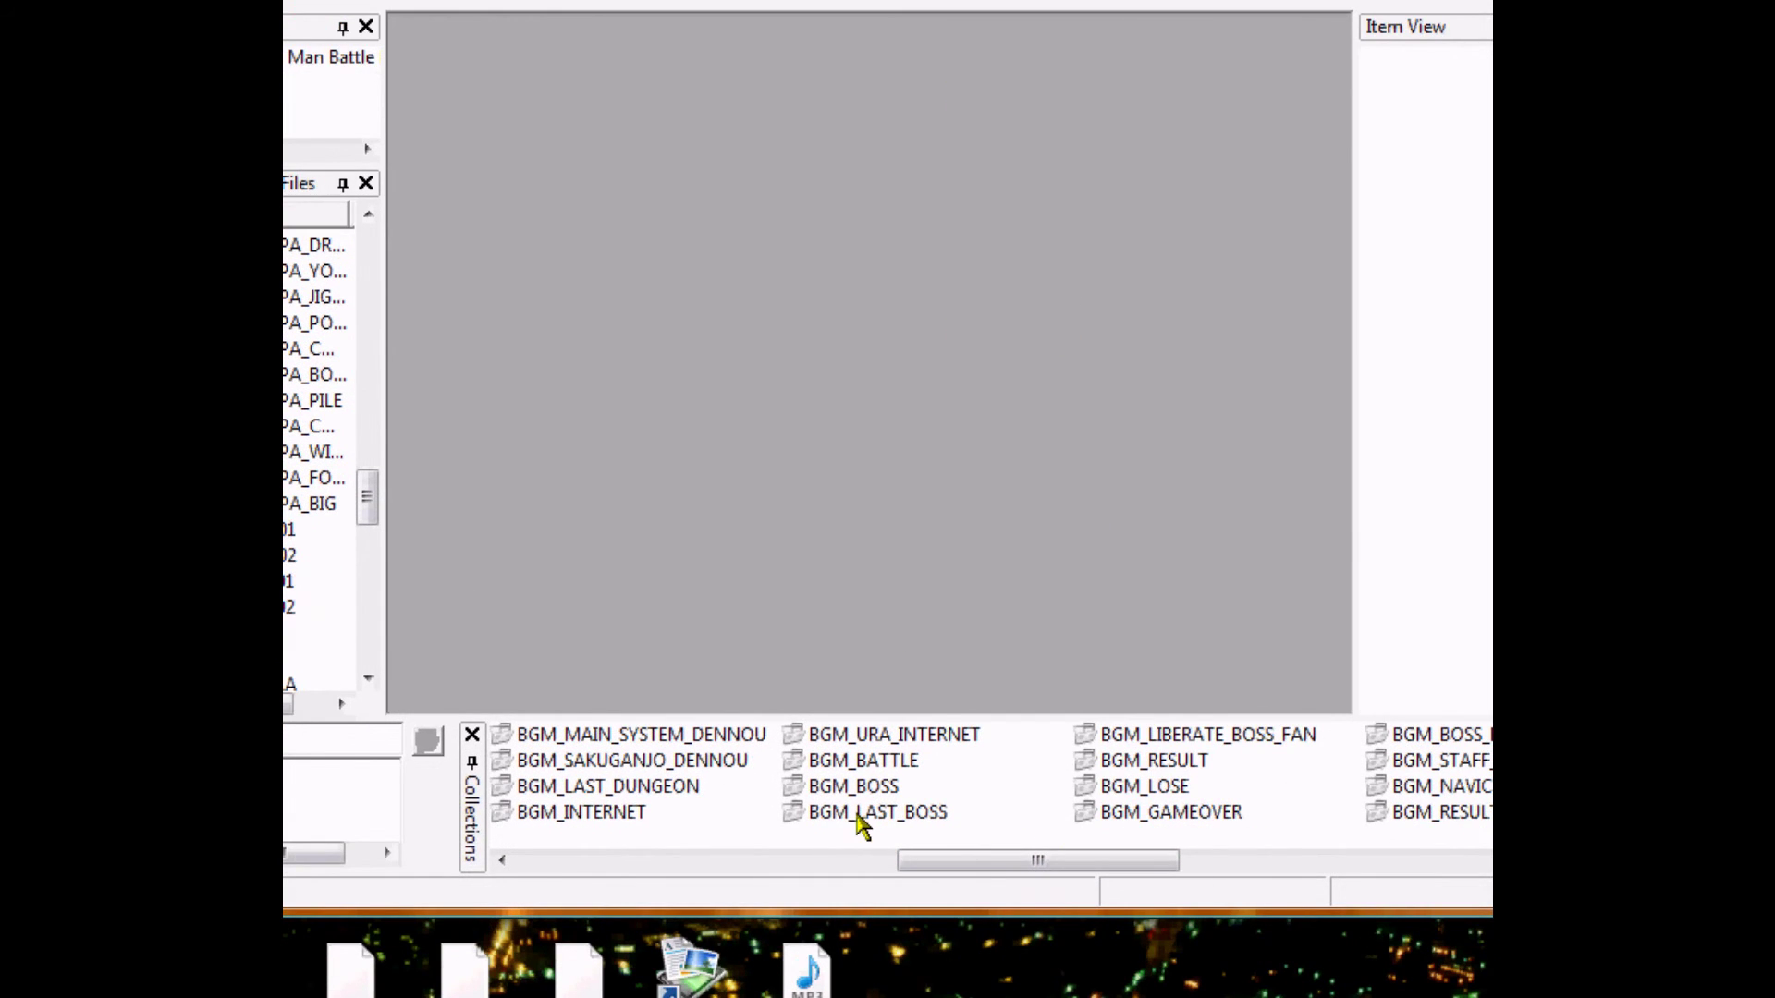
pyautogui.click(1009, 911)
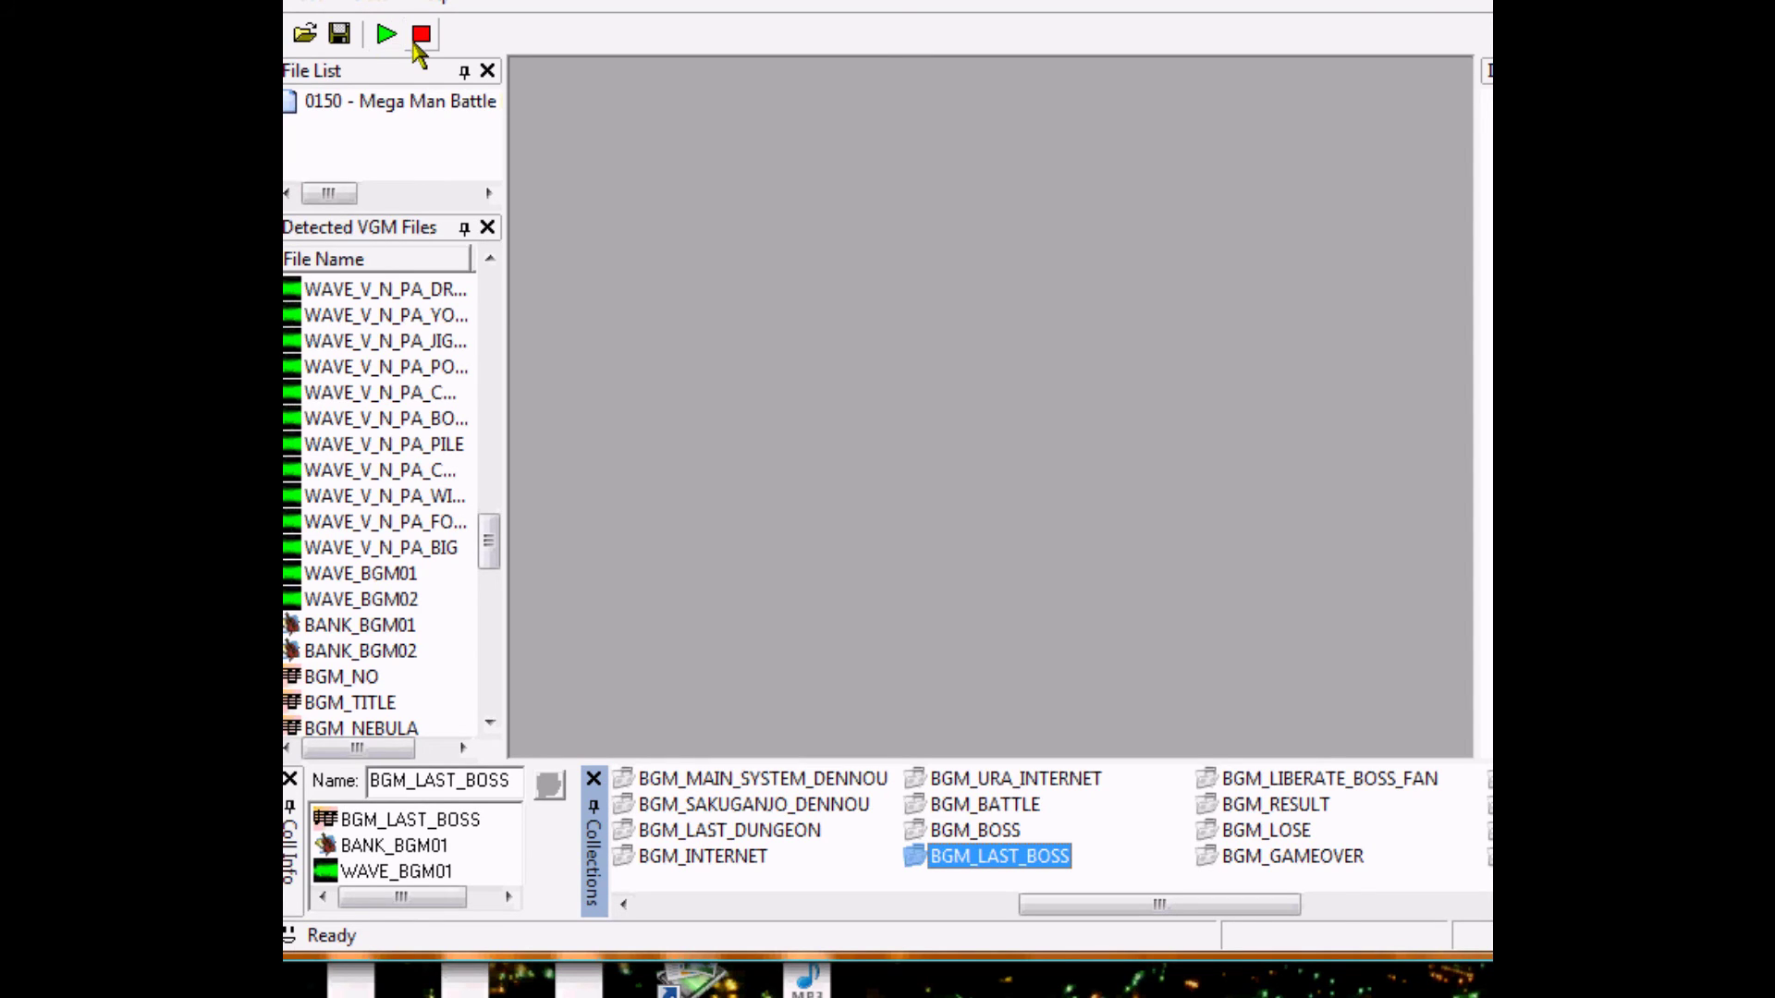
# Select the BGM_BOSS collection and open the File menu.
pyautogui.click(913, 832)
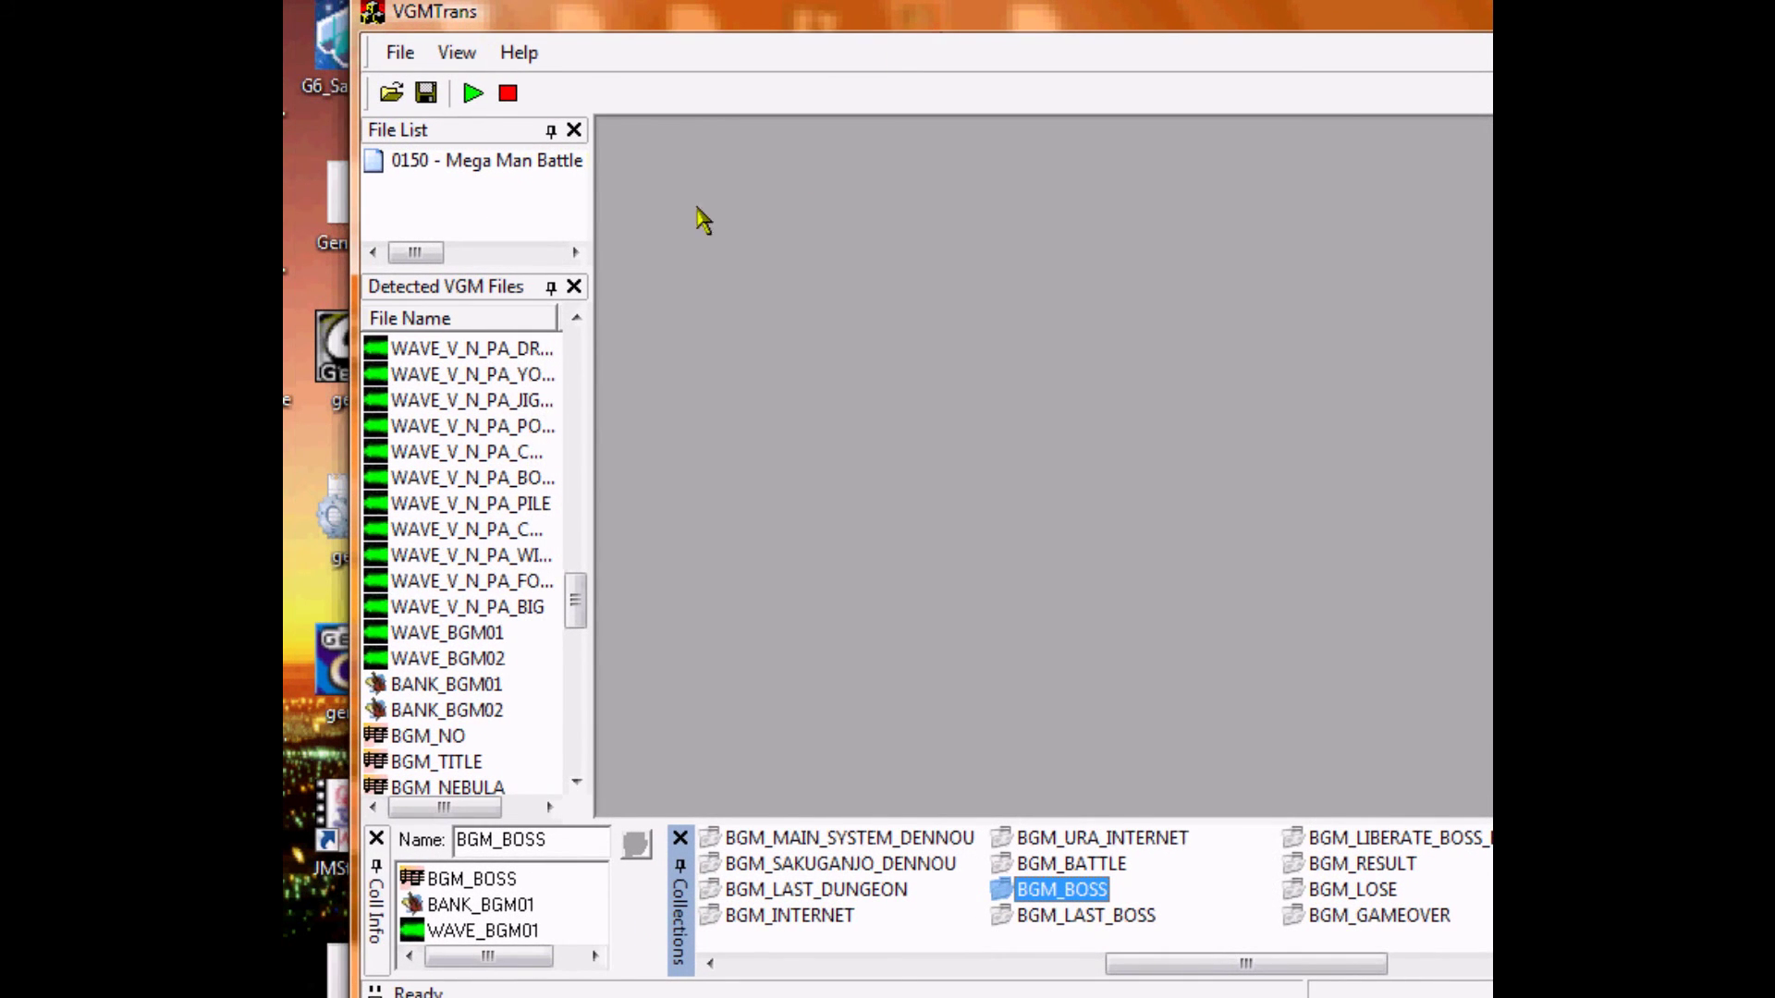
pyautogui.click(400, 53)
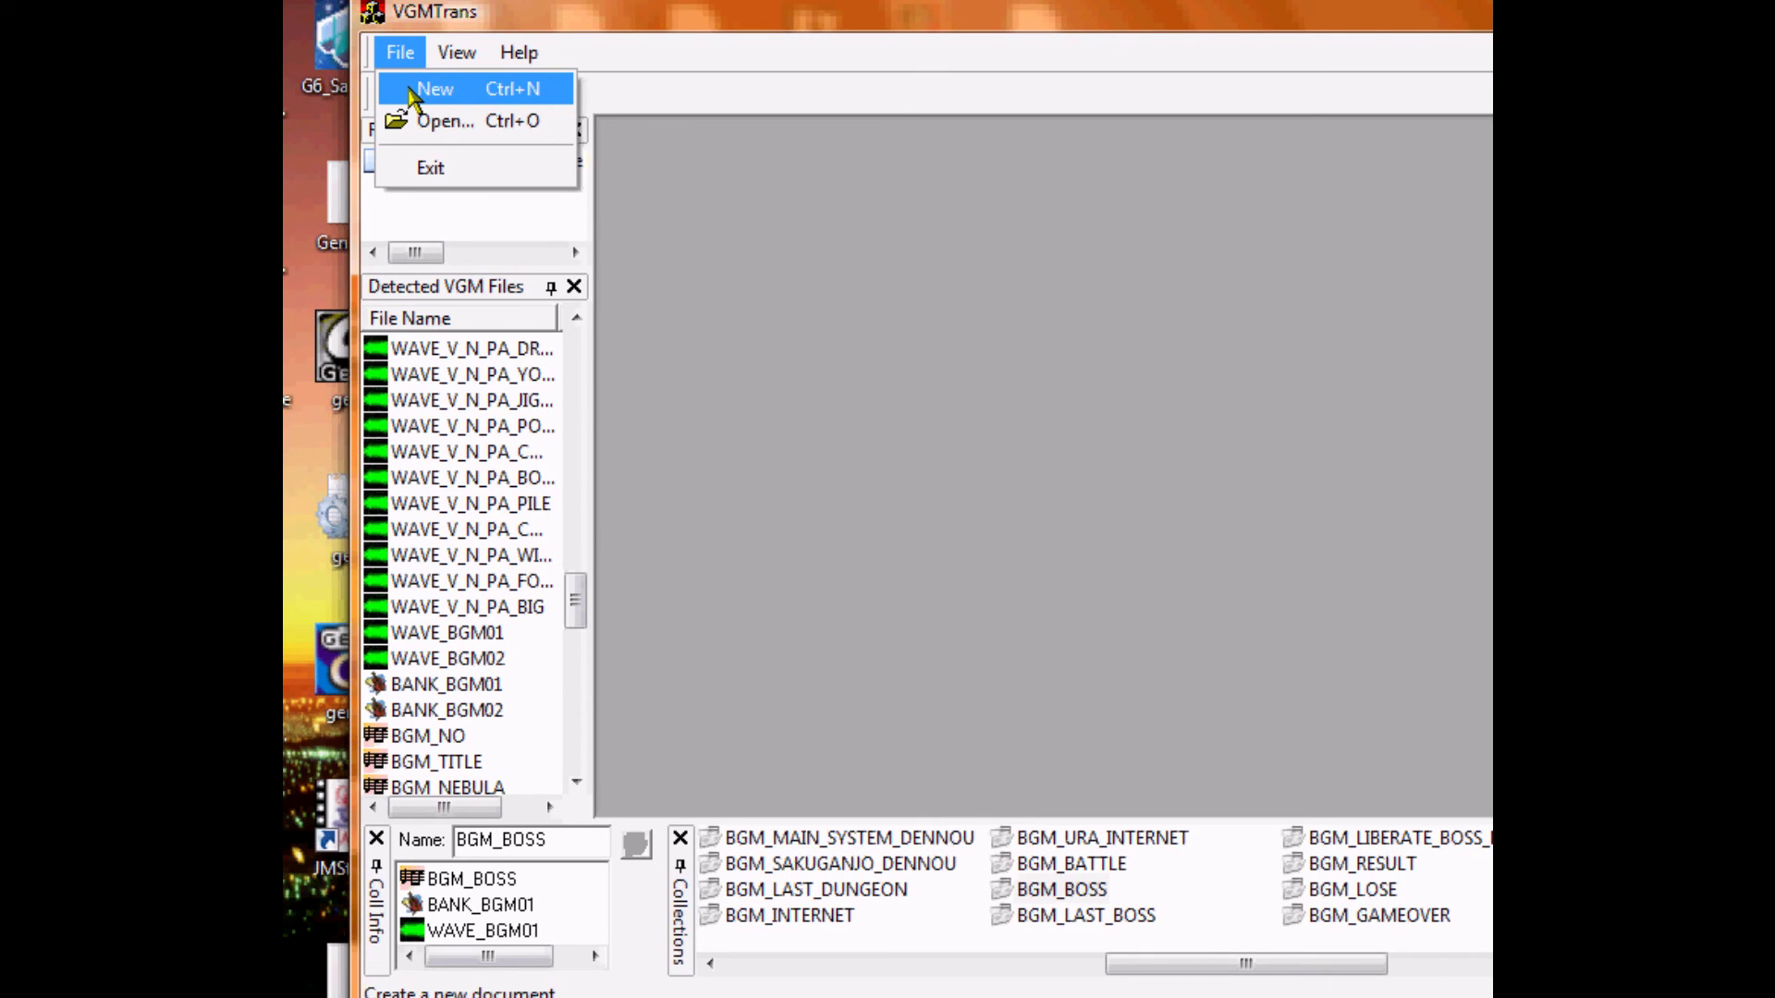
# Unload the Mega Man Battle ROM with Close File from the File List context menu.
pyautogui.click(952, 35)
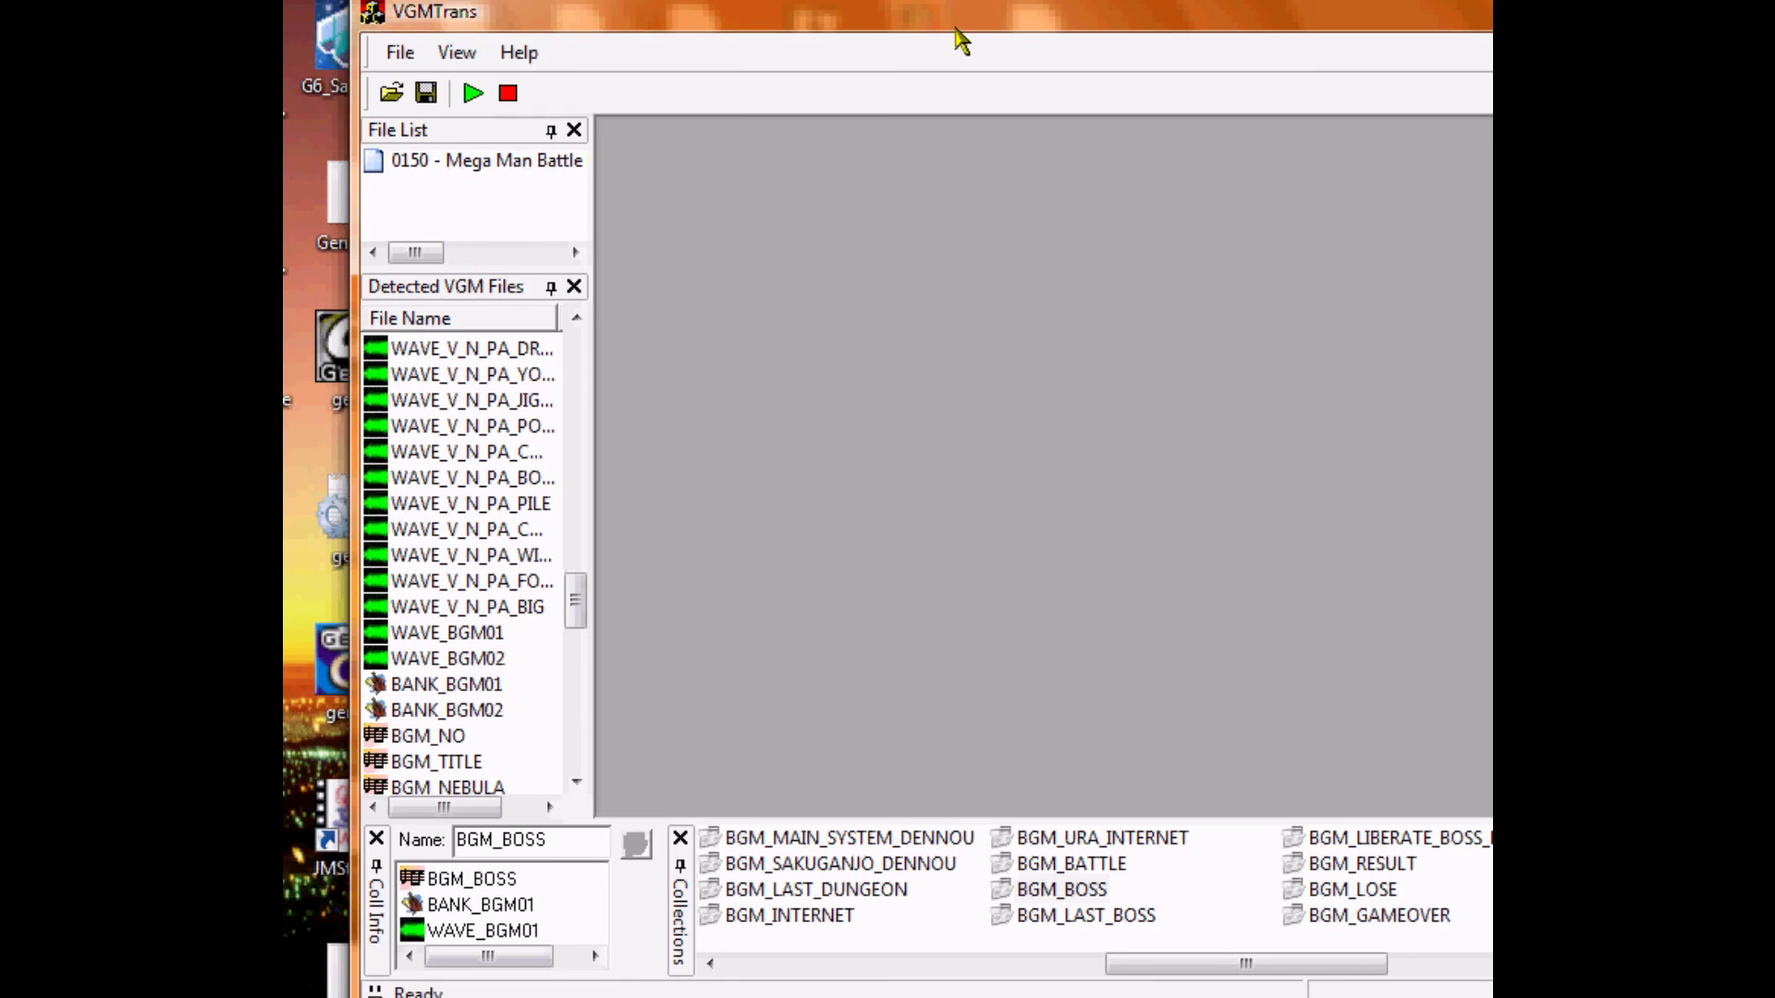
pyautogui.rightClick(550, 167)
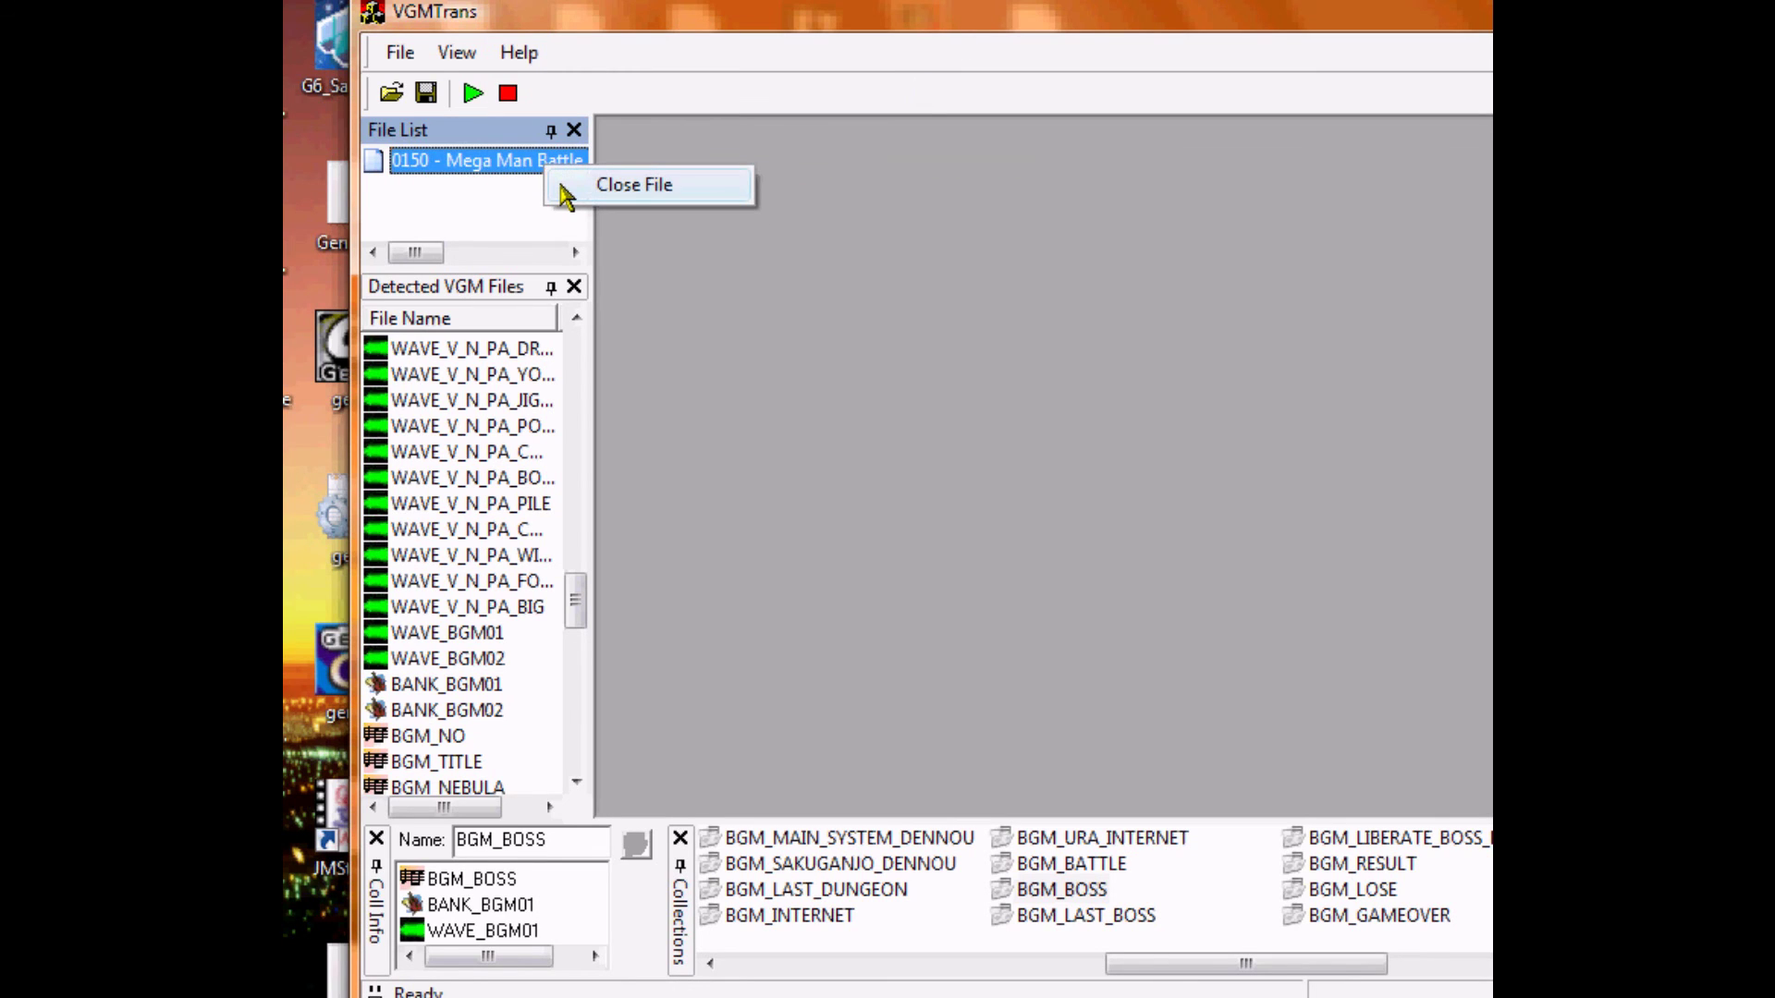
pyautogui.click(628, 185)
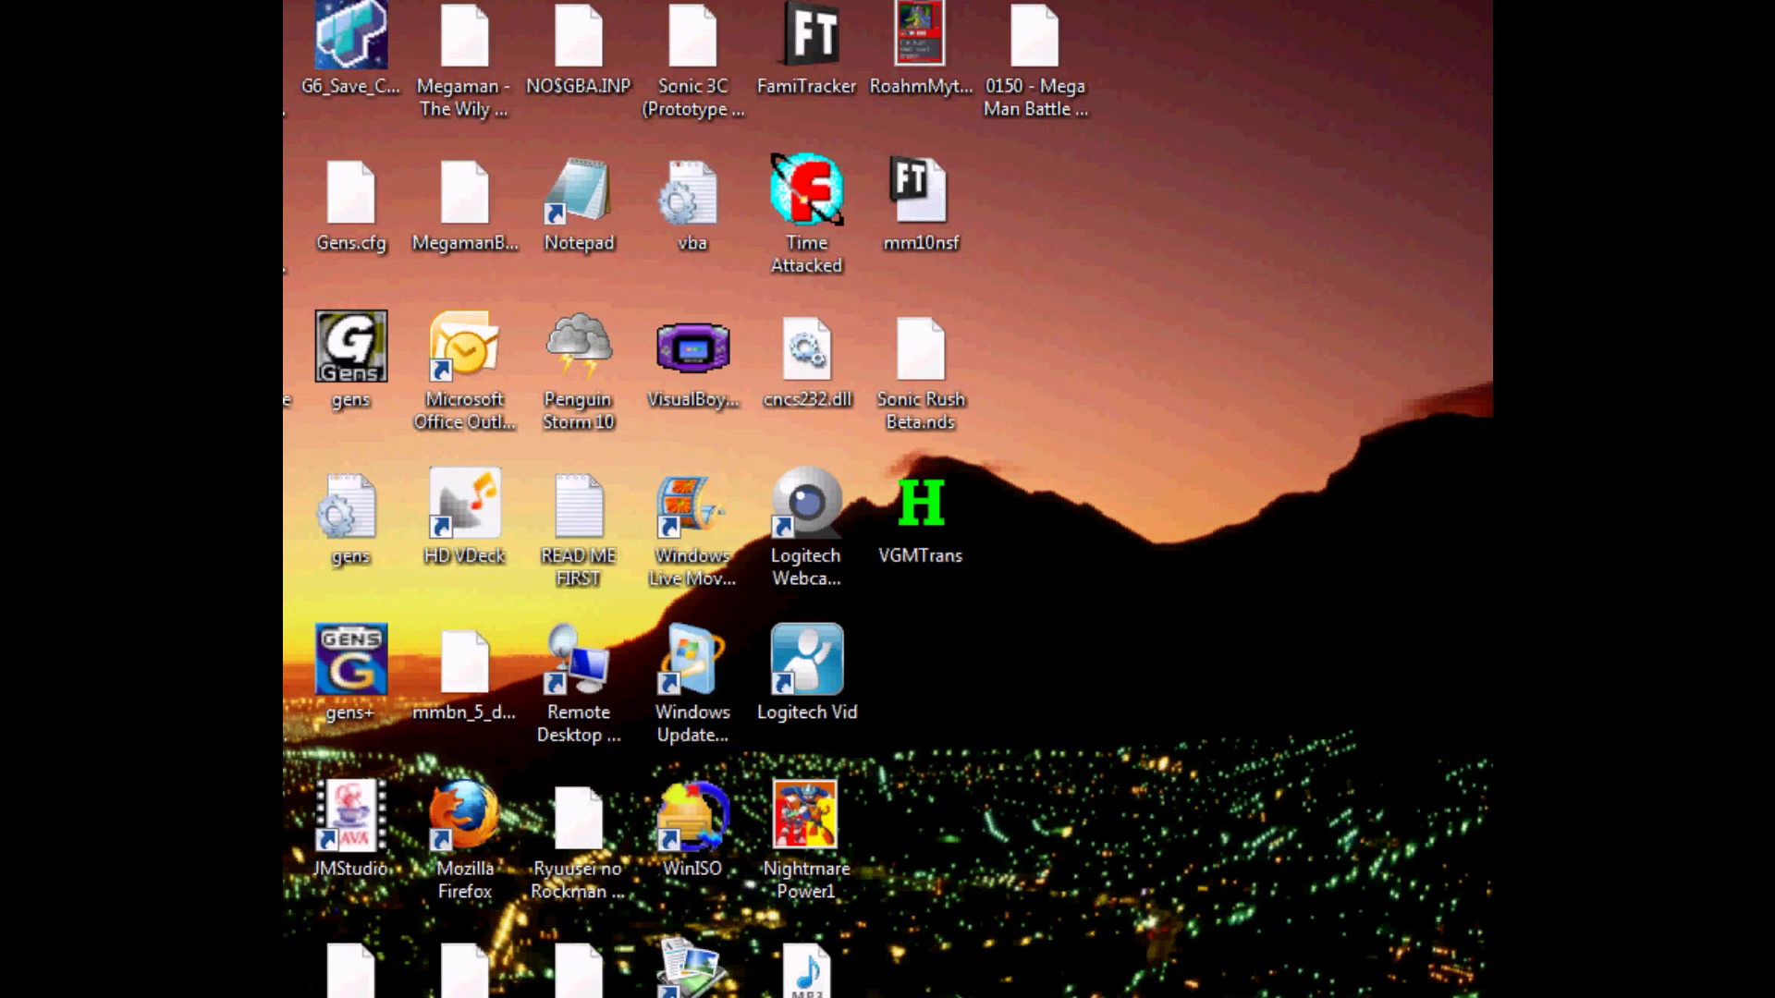
# Move the 0150 Mega Man Battle ROM icon off the desktop.
pyautogui.moveTo(1054, 37); pyautogui.dragTo(693, 351)
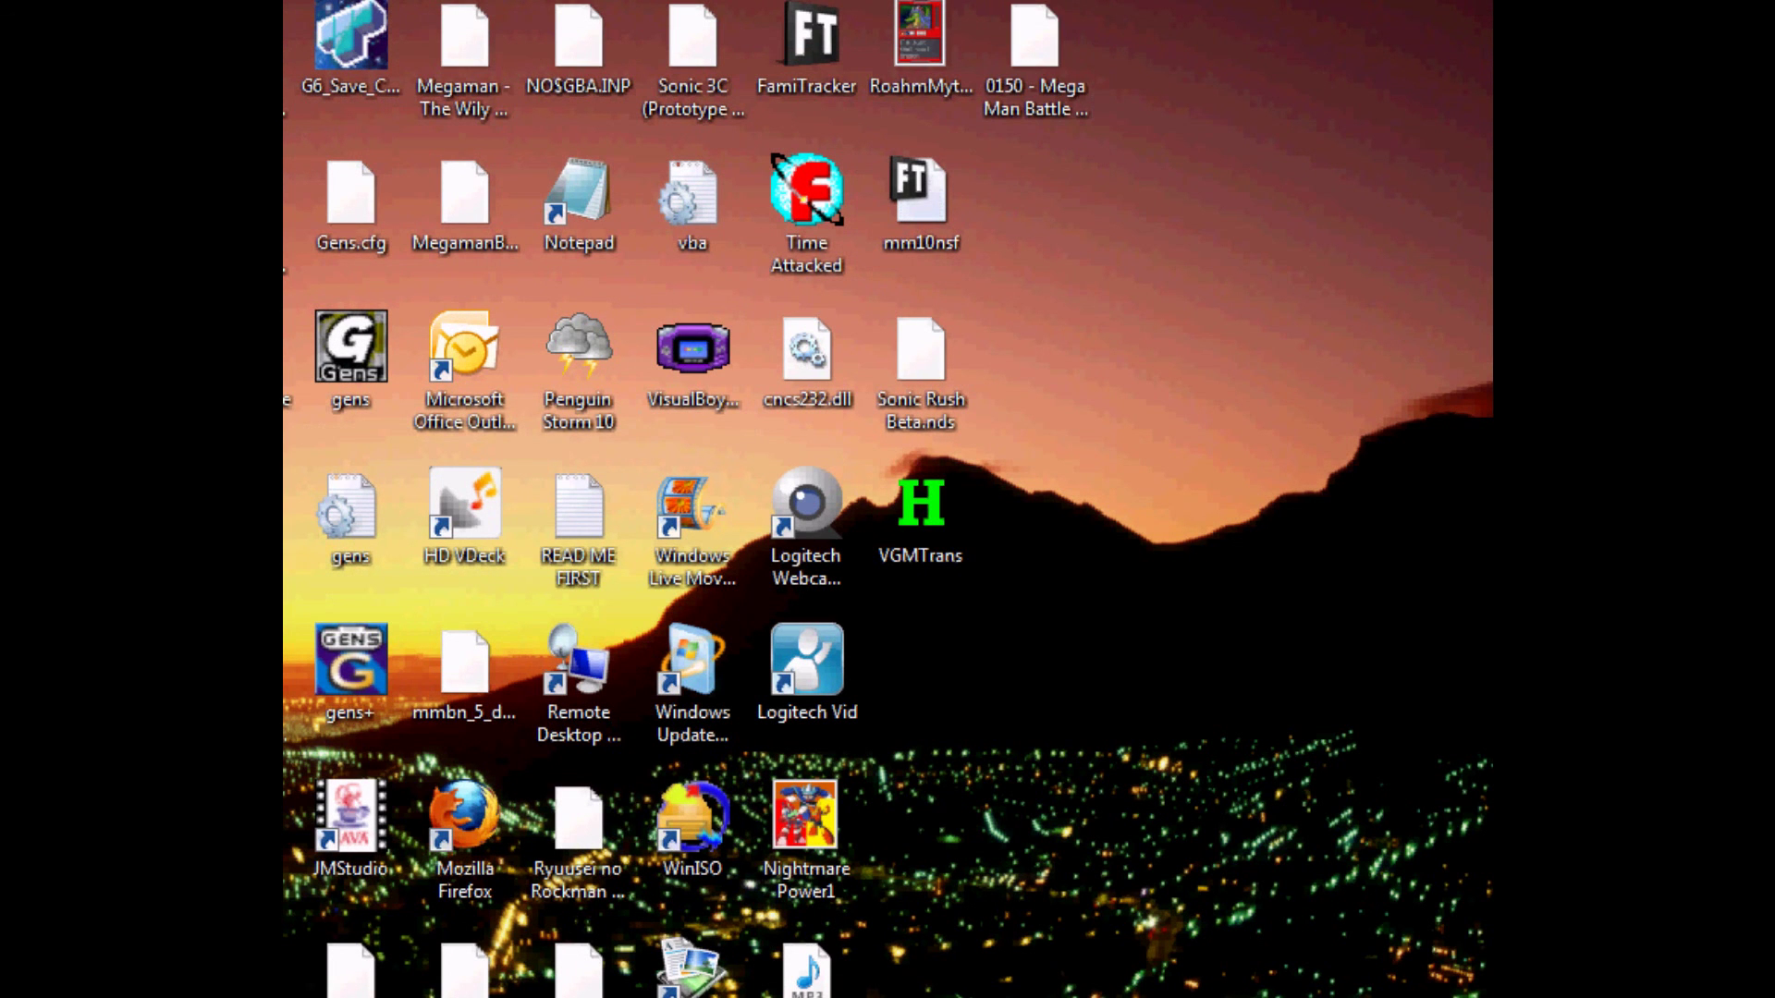